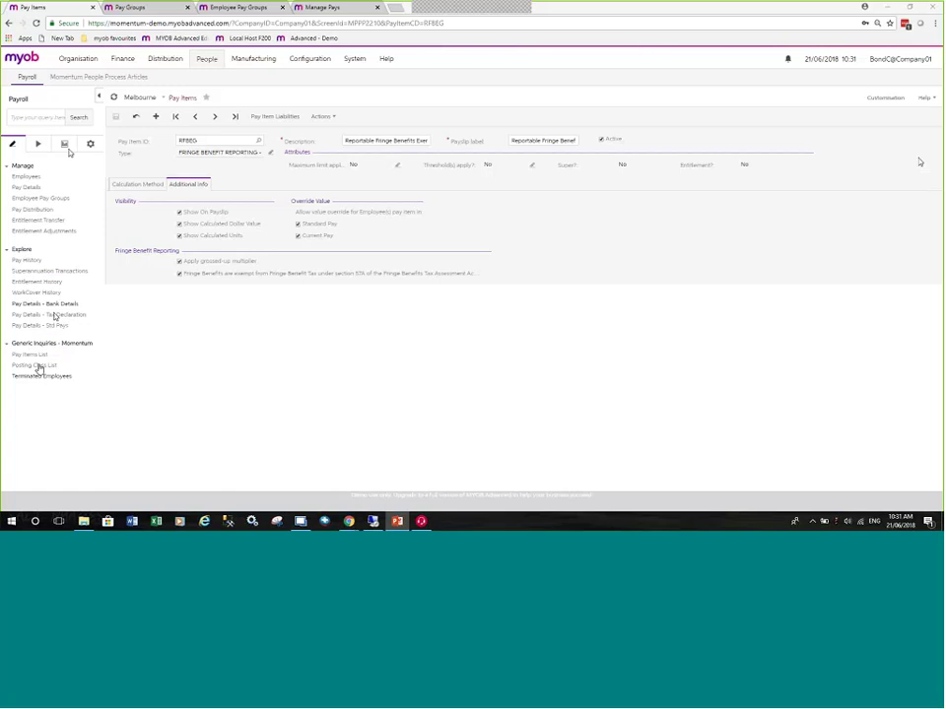
# Acknowledge the logged-off prompt and sign back in with the username and password.
pyautogui.click(64, 144)
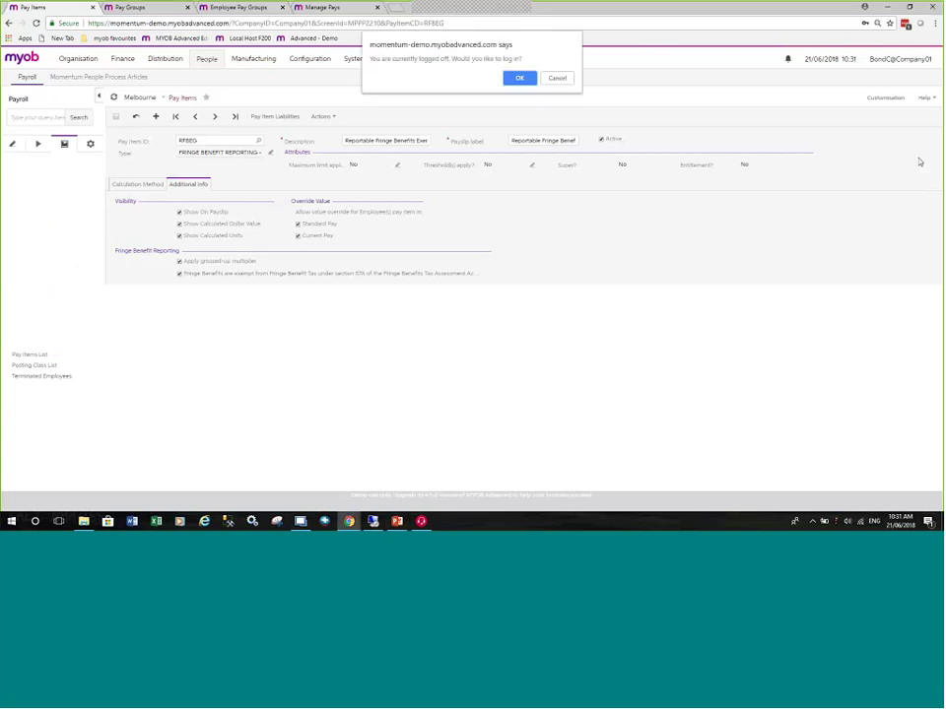
pyautogui.click(519, 78)
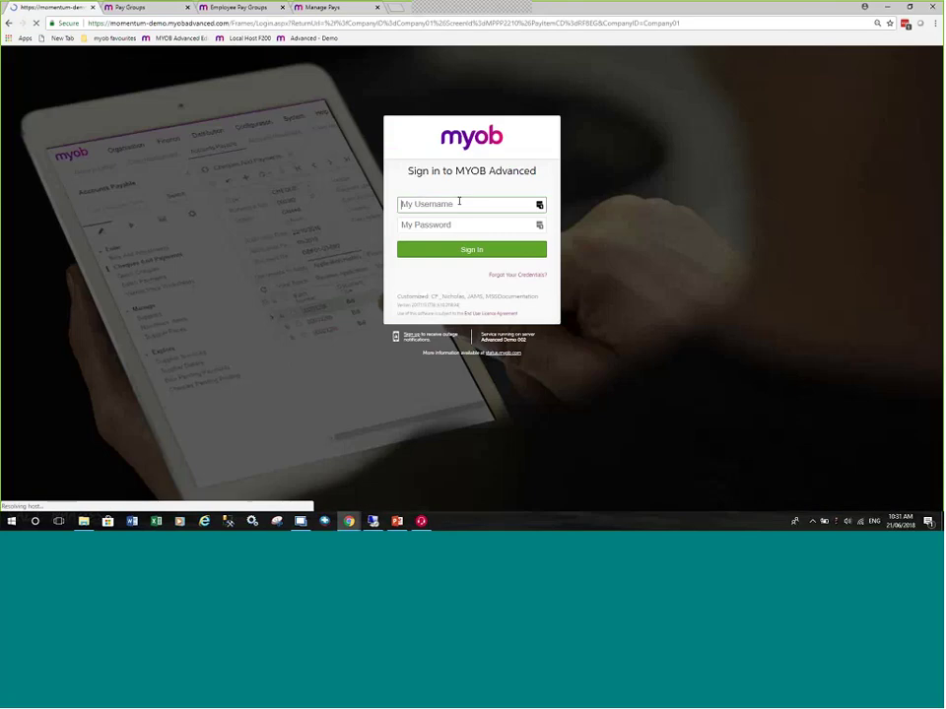
pyautogui.write('bondc')
pyautogui.press('Tab')
pyautogui.write('••••')
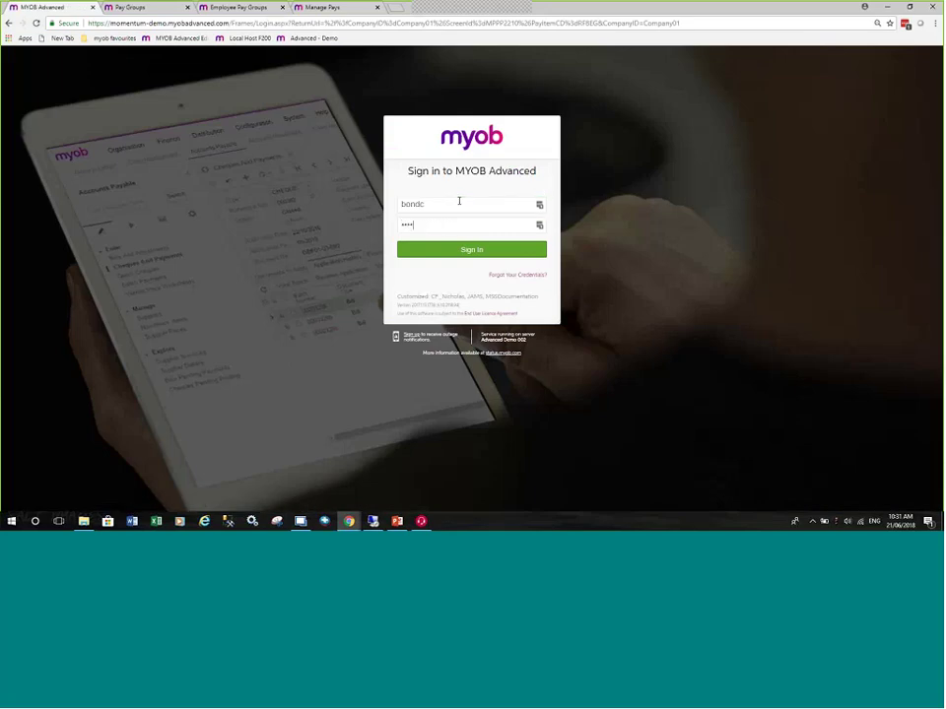
pyautogui.write('••••')
pyautogui.press('Return')
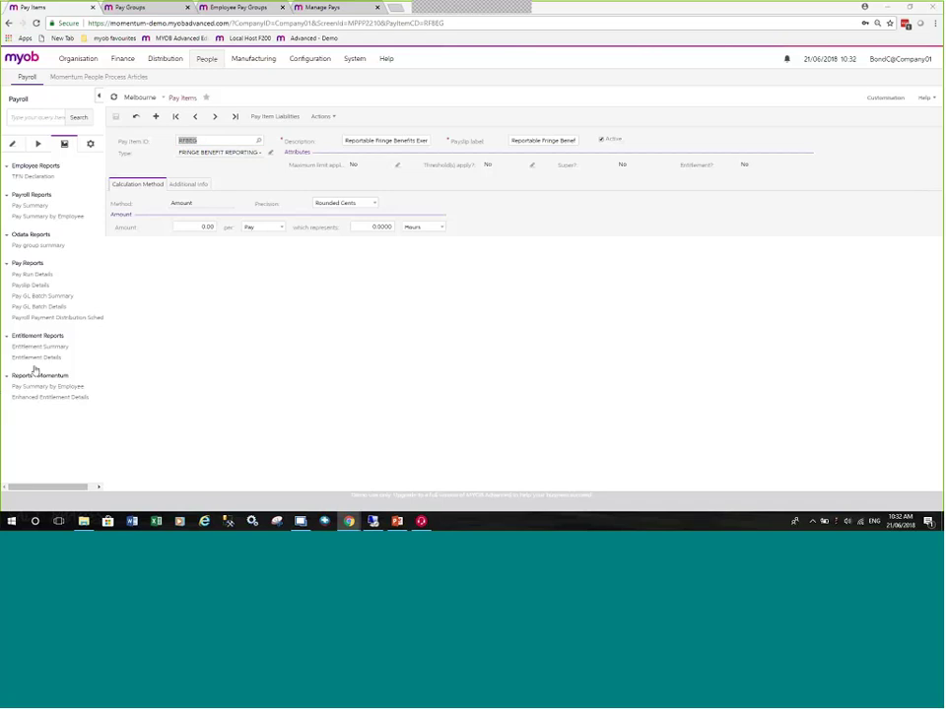
# Switch the left panel from the payroll management pages to the Payroll reports list.
pyautogui.click(12, 144)
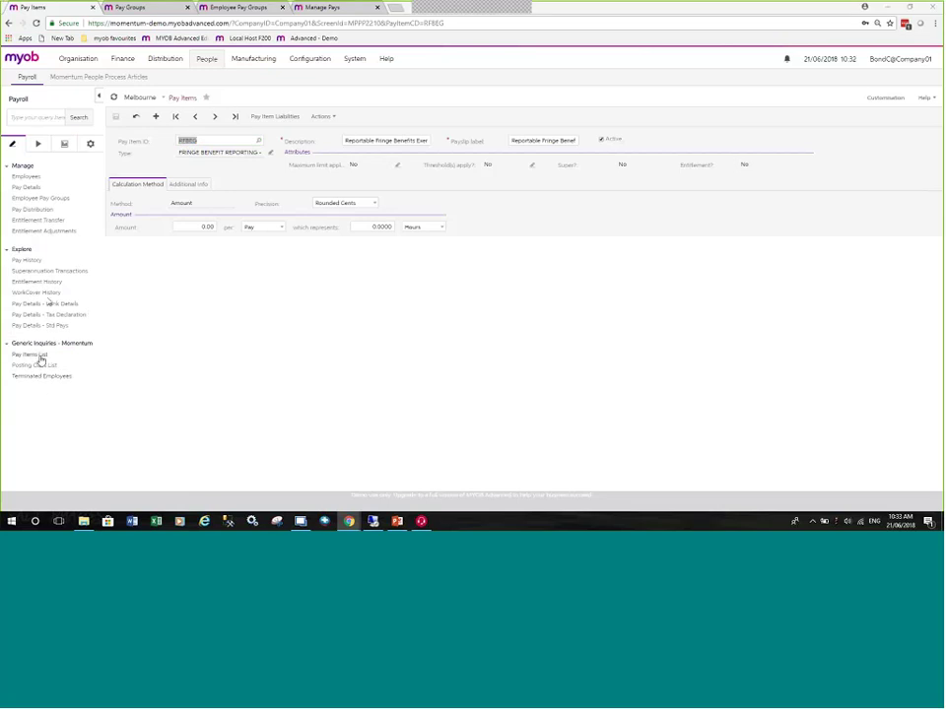
pyautogui.click(64, 143)
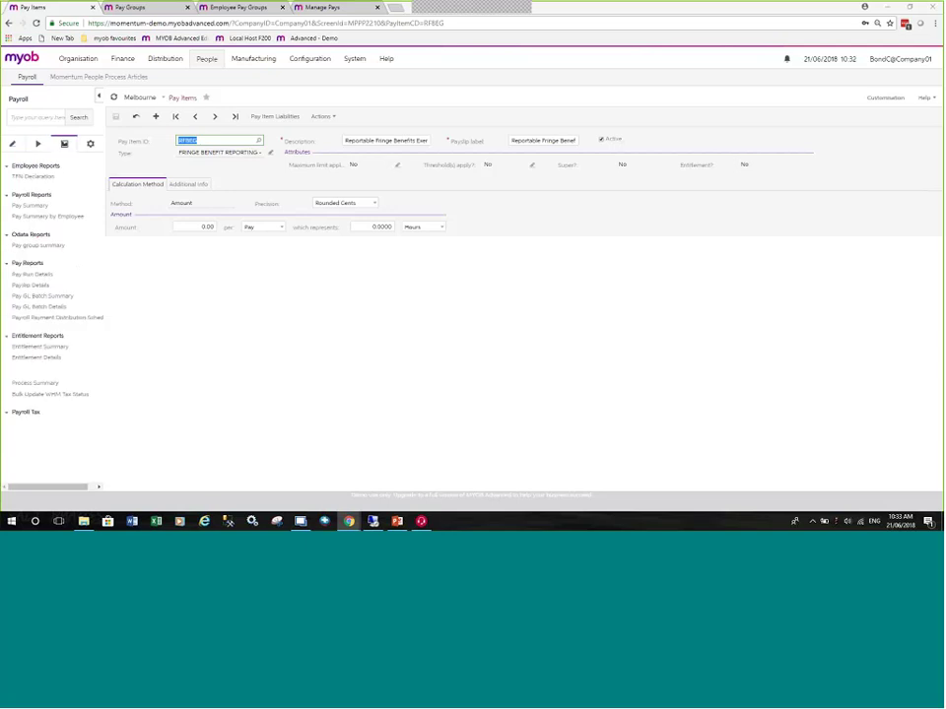
# Run Pay Summary by Employee for the chosen pay run range, excluding cancelled and reversed runs.
pyautogui.click(41, 388)
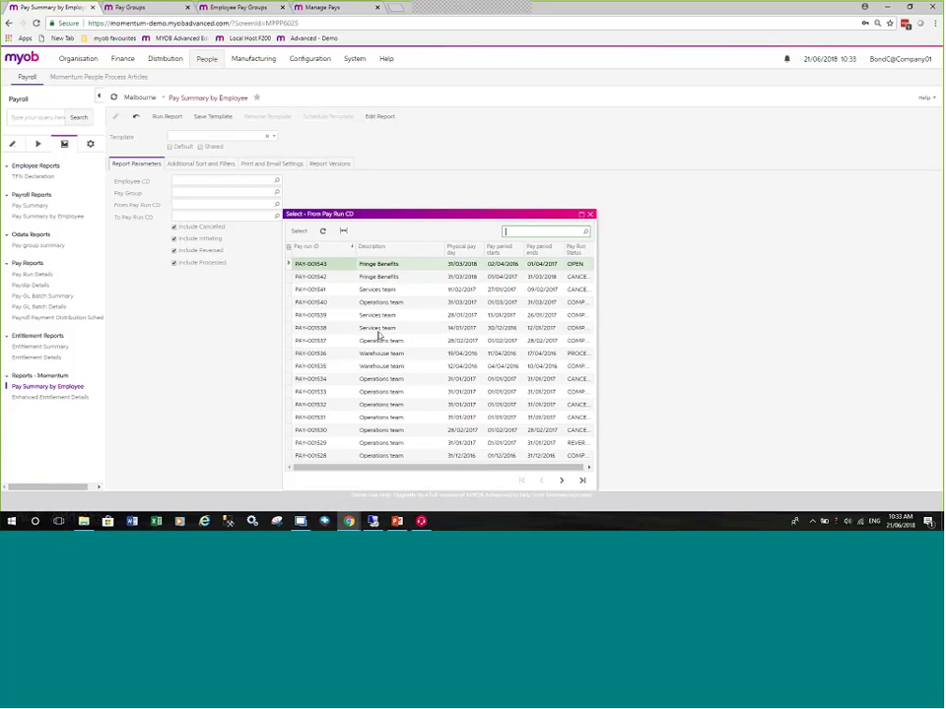
pyautogui.doubleClick(388, 455)
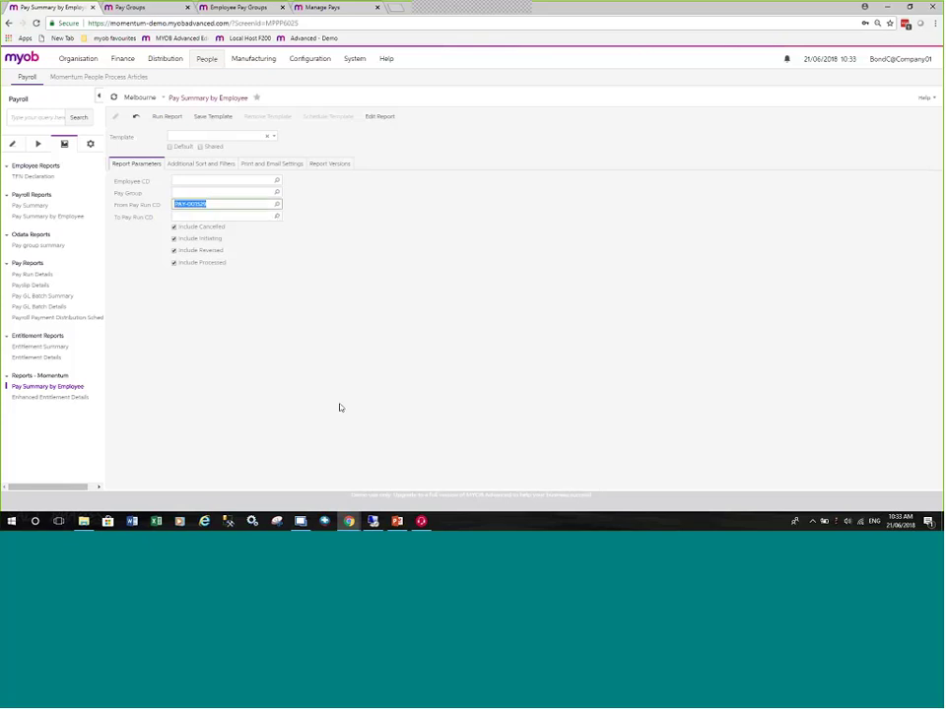
pyautogui.click(277, 217)
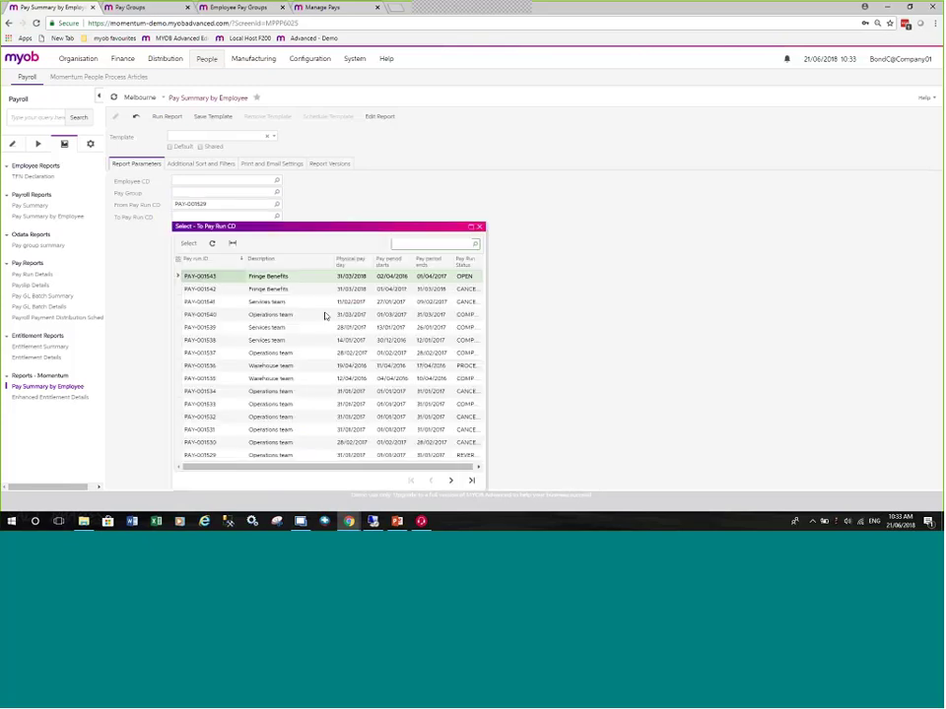
pyautogui.doubleClick(339, 337)
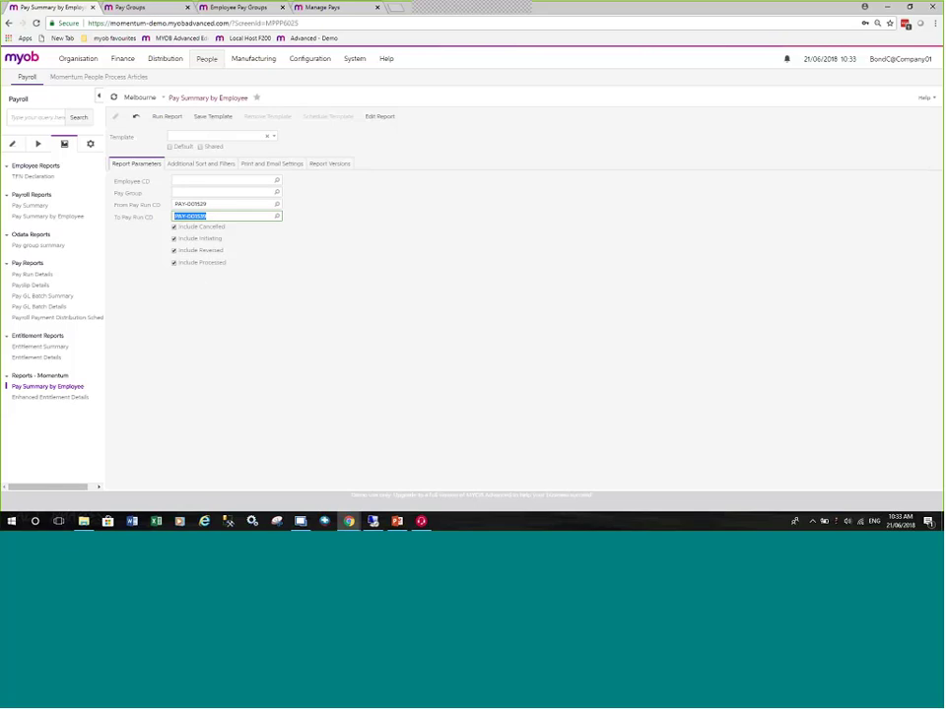
pyautogui.click(176, 252)
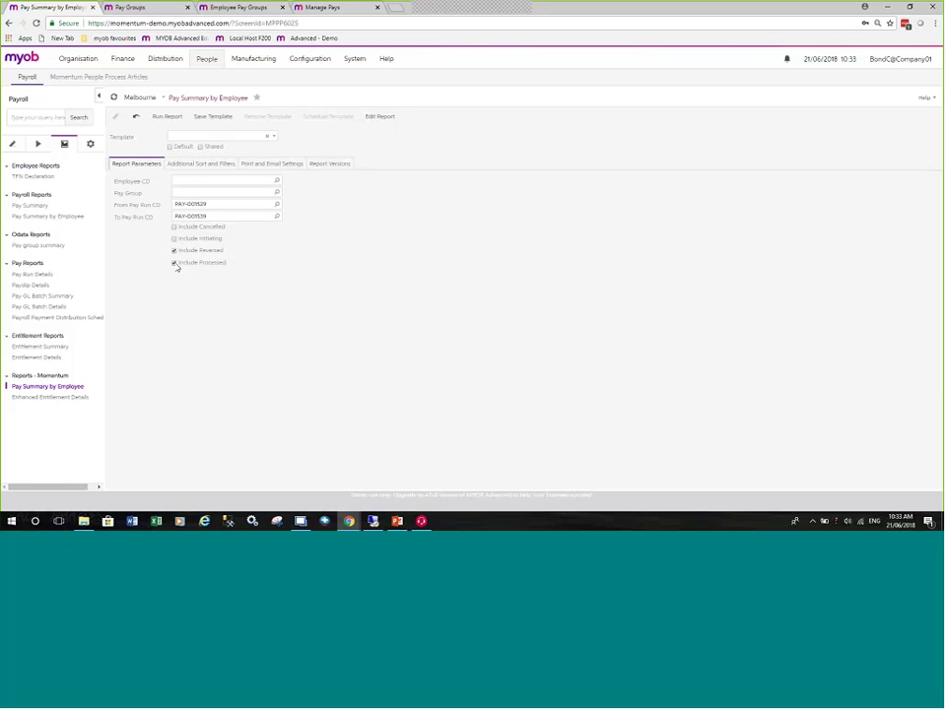
pyautogui.click(174, 251)
pyautogui.click(167, 116)
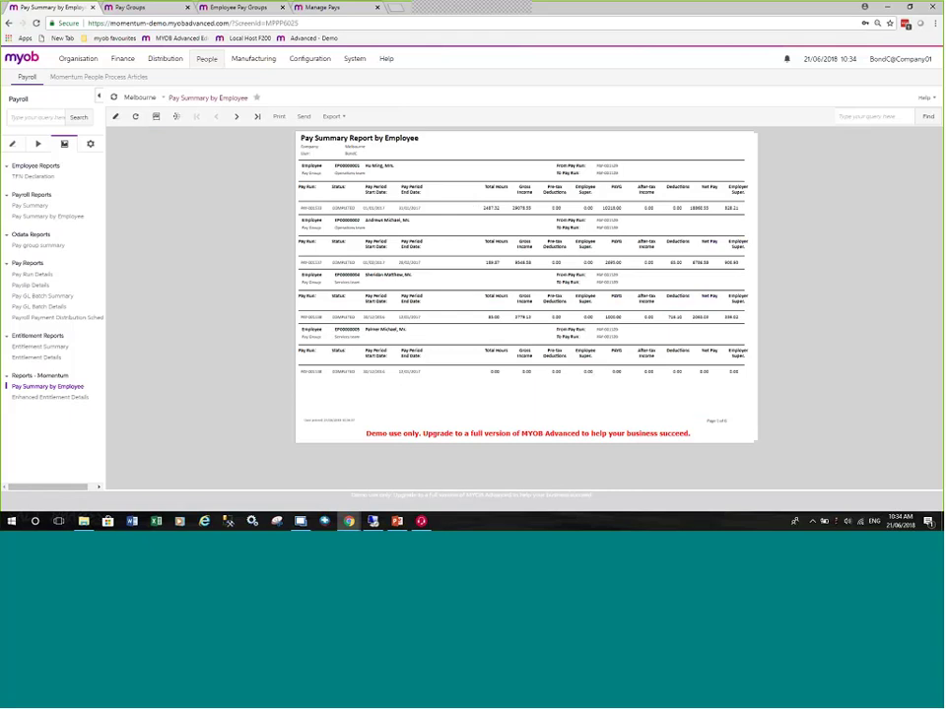
# Show the payroll management and inquiry pages, including Pay History, in the left panel.
pyautogui.click(12, 144)
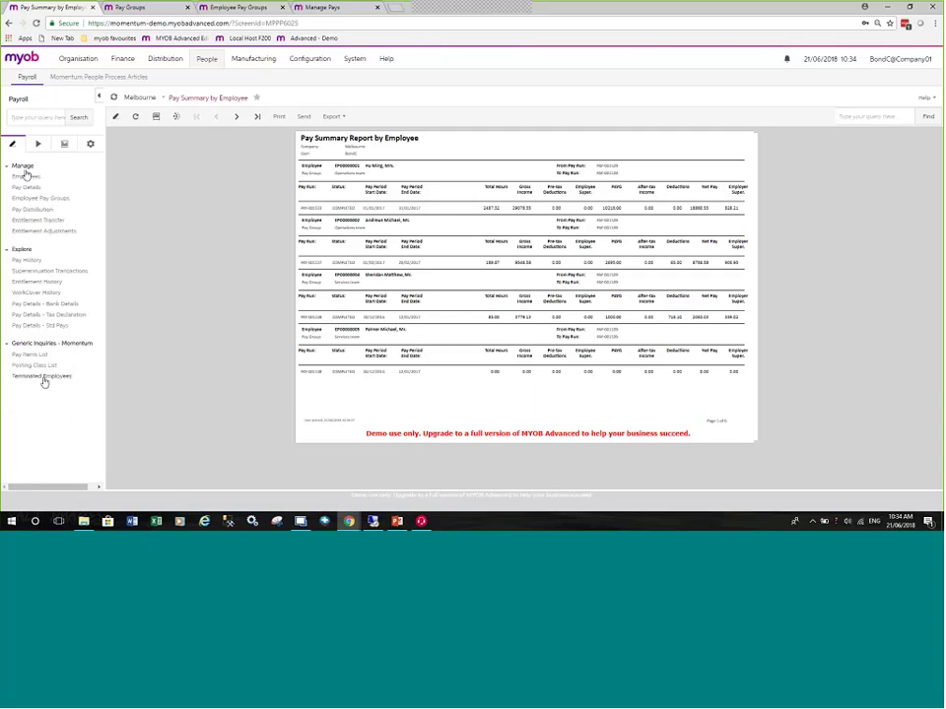
# Open Pay History and set an initial date range of 1 April 2018 to 30 June 2018.
pyautogui.click(27, 260)
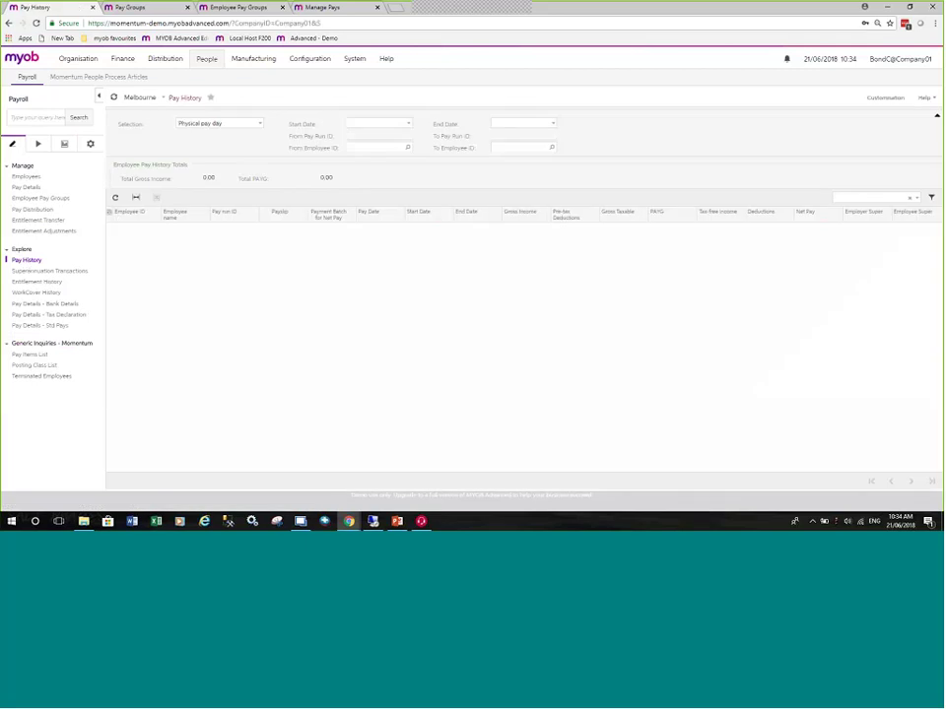
pyautogui.click(413, 128)
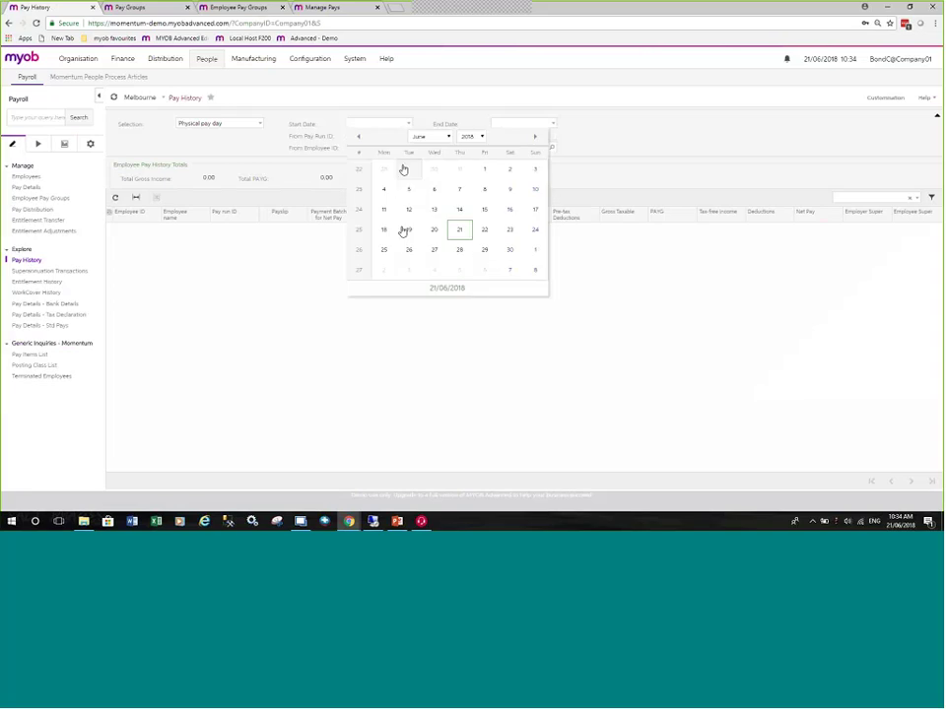
pyautogui.click(358, 136)
pyautogui.click(357, 136)
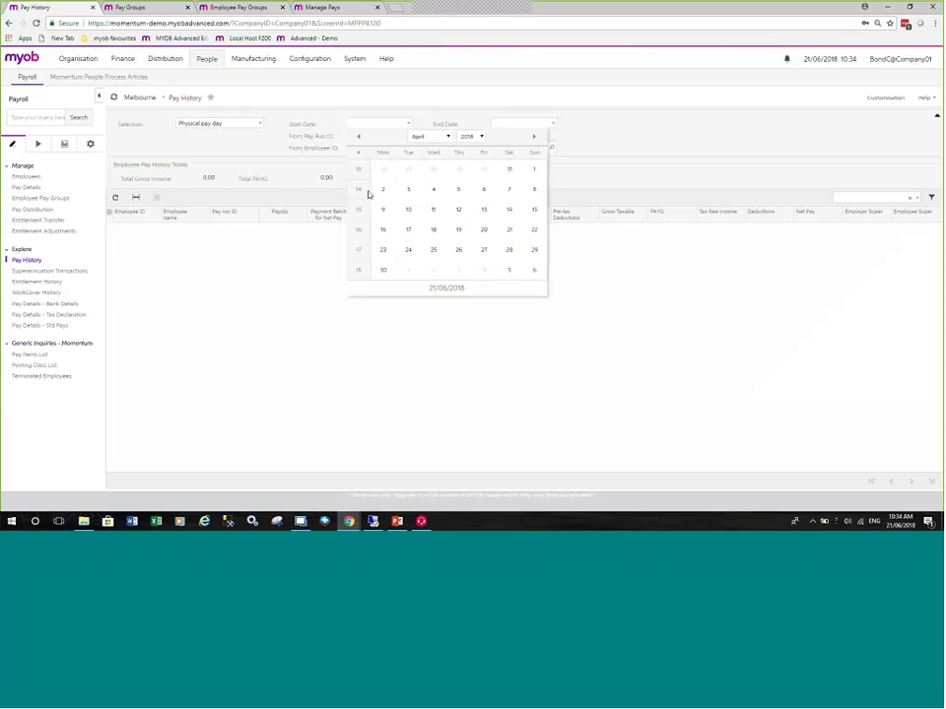
pyautogui.click(535, 169)
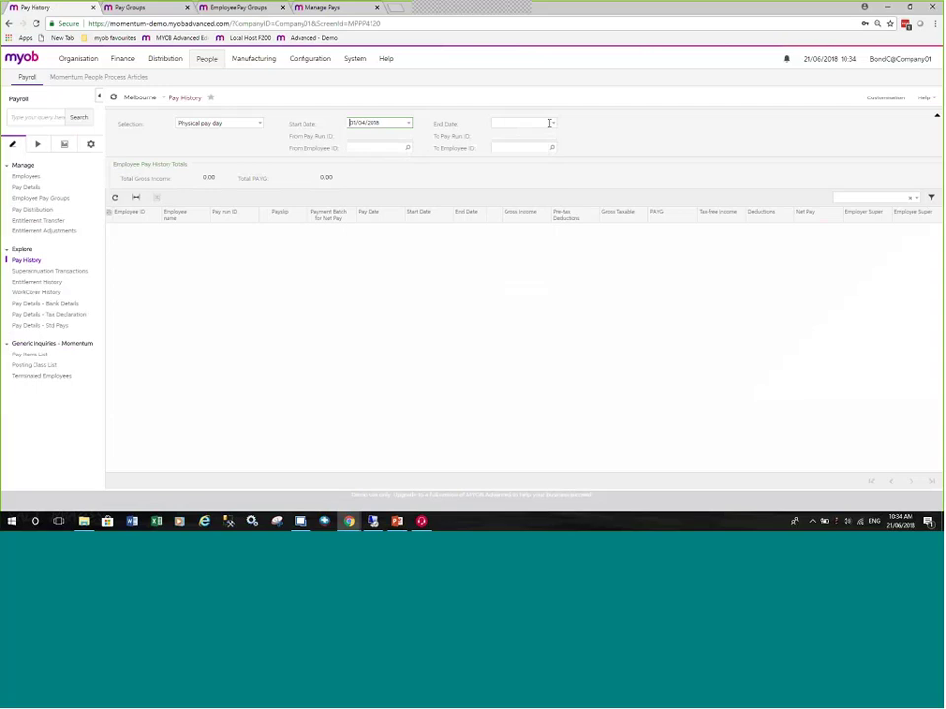
pyautogui.click(549, 124)
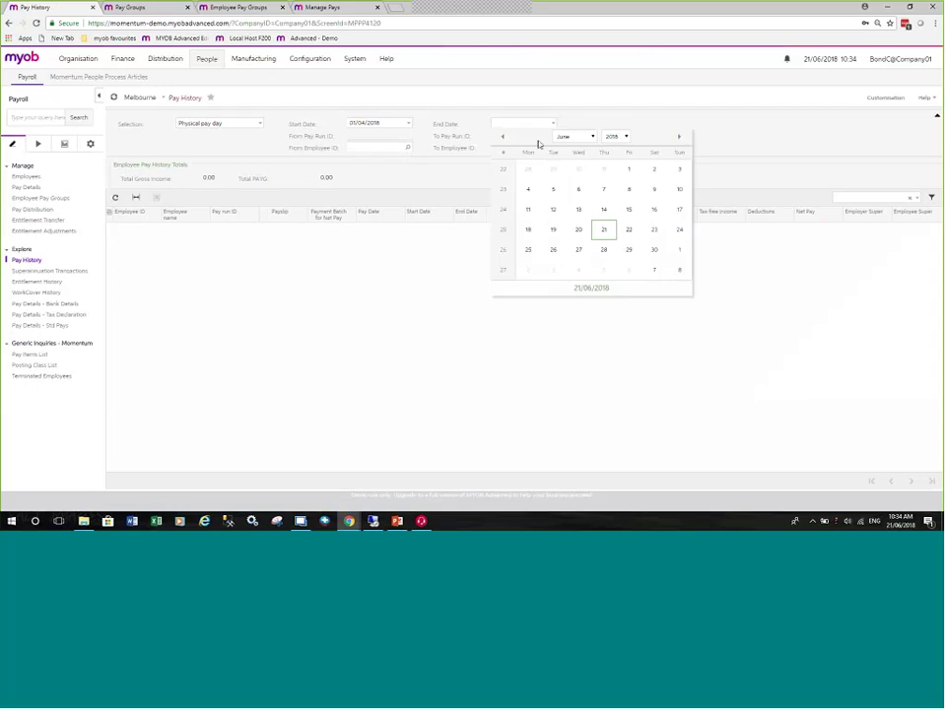
pyautogui.click(659, 253)
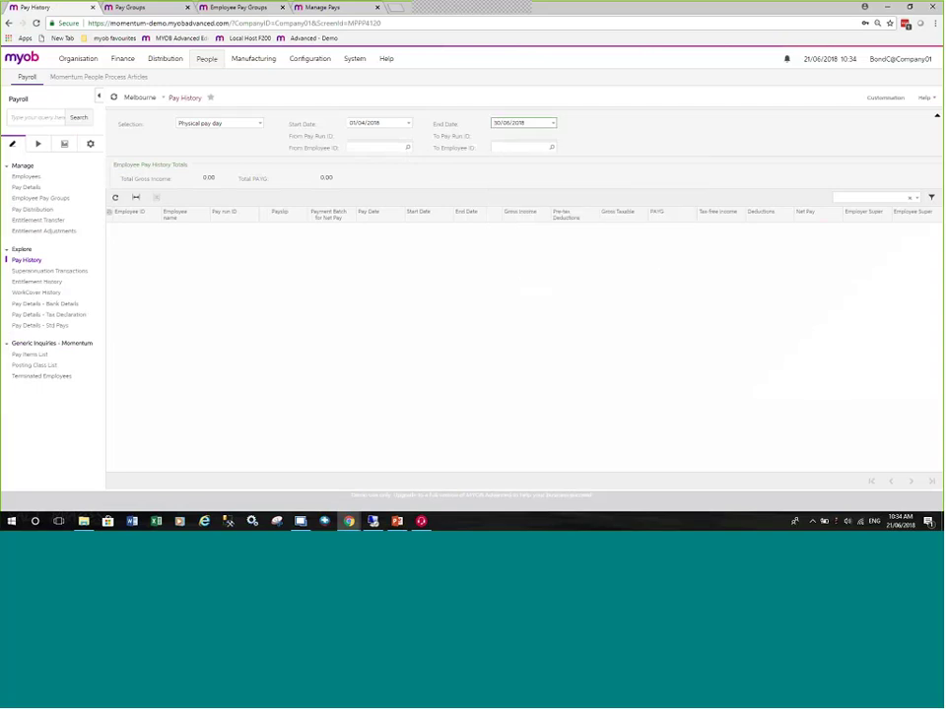
# Correct the Pay History range to run from 01/04/2016 to 30/06/2017.
pyautogui.click(408, 123)
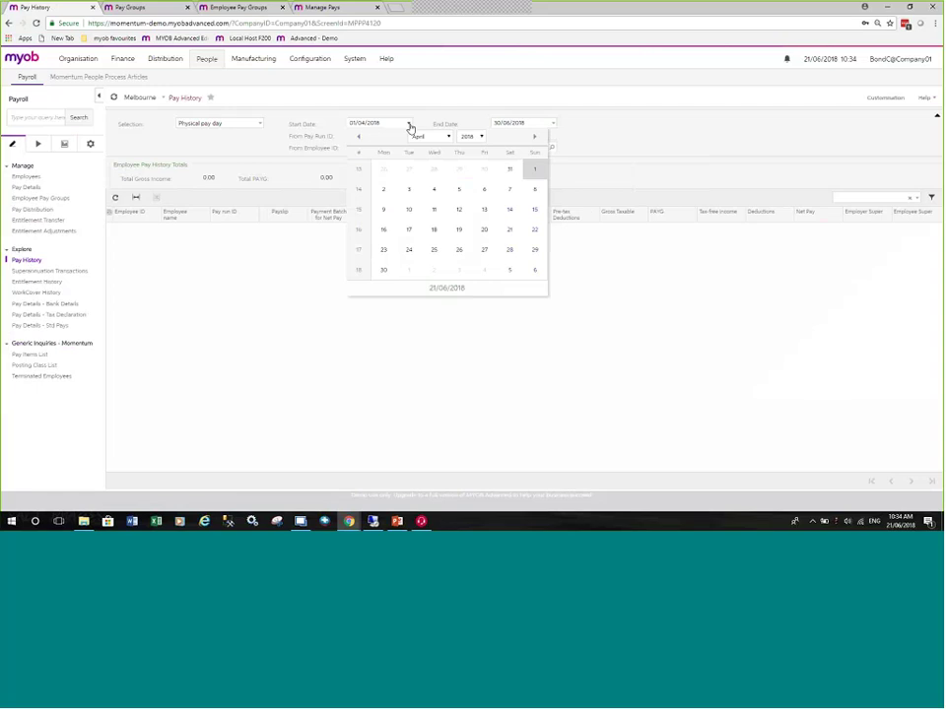
pyautogui.click(480, 137)
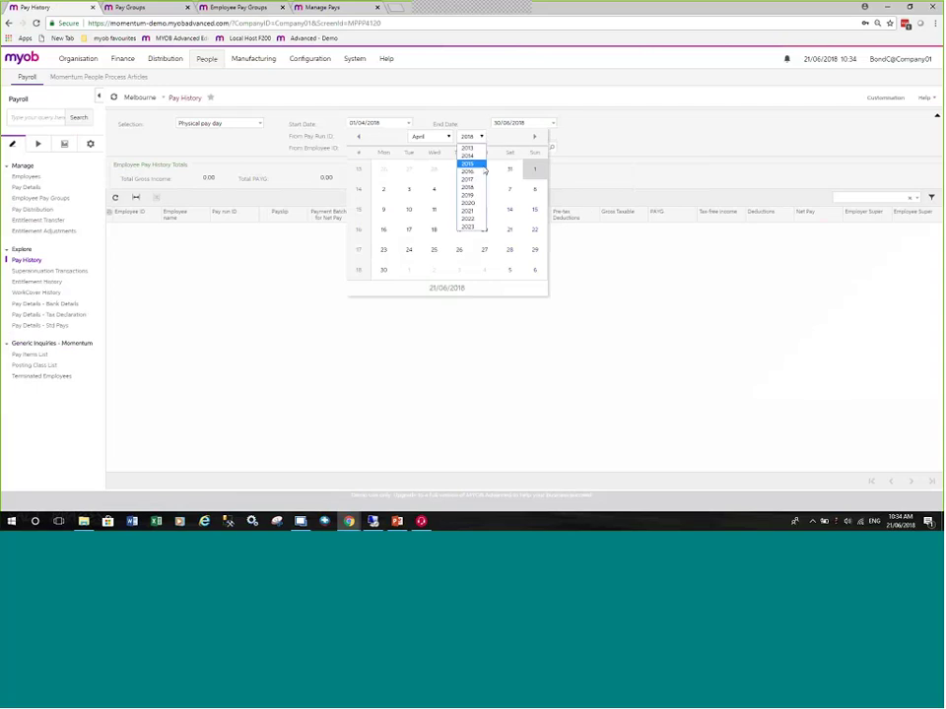
pyautogui.click(497, 169)
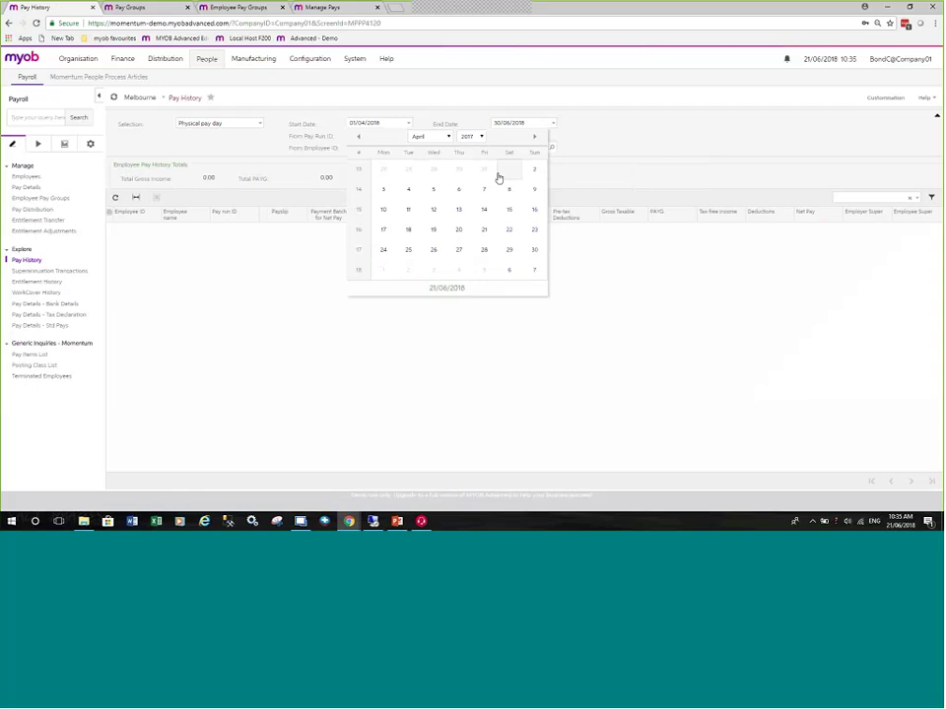
pyautogui.click(499, 176)
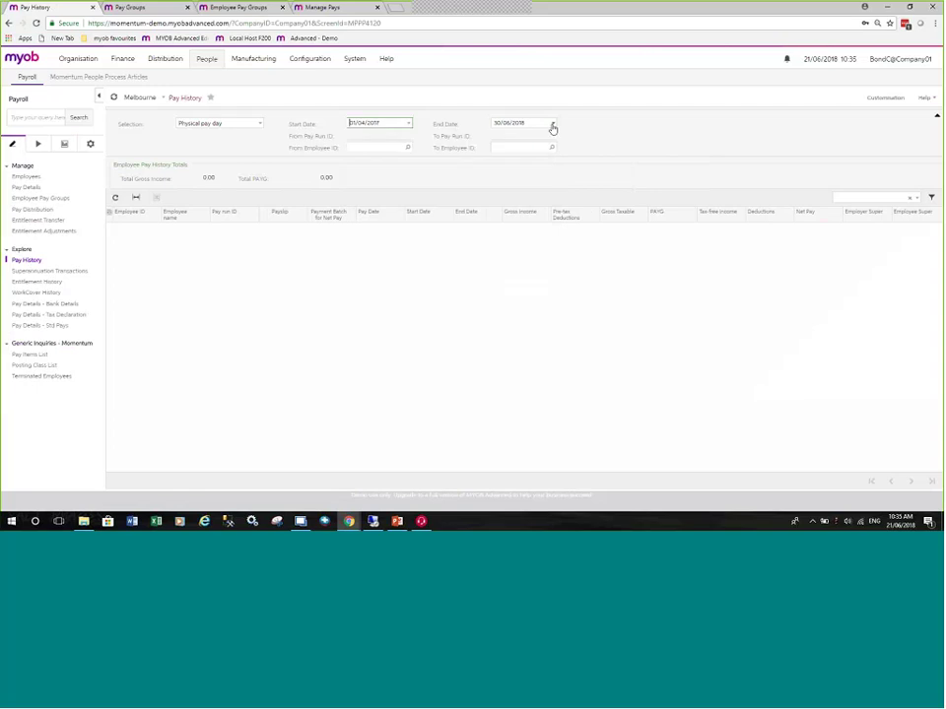
pyautogui.click(553, 126)
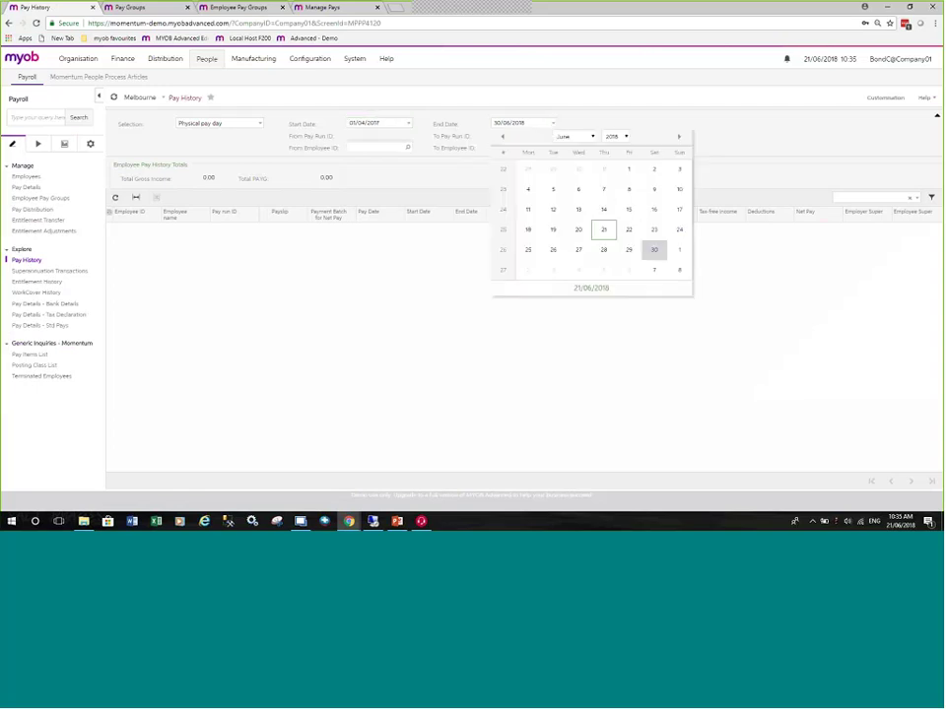
pyautogui.click(618, 136)
pyautogui.click(618, 178)
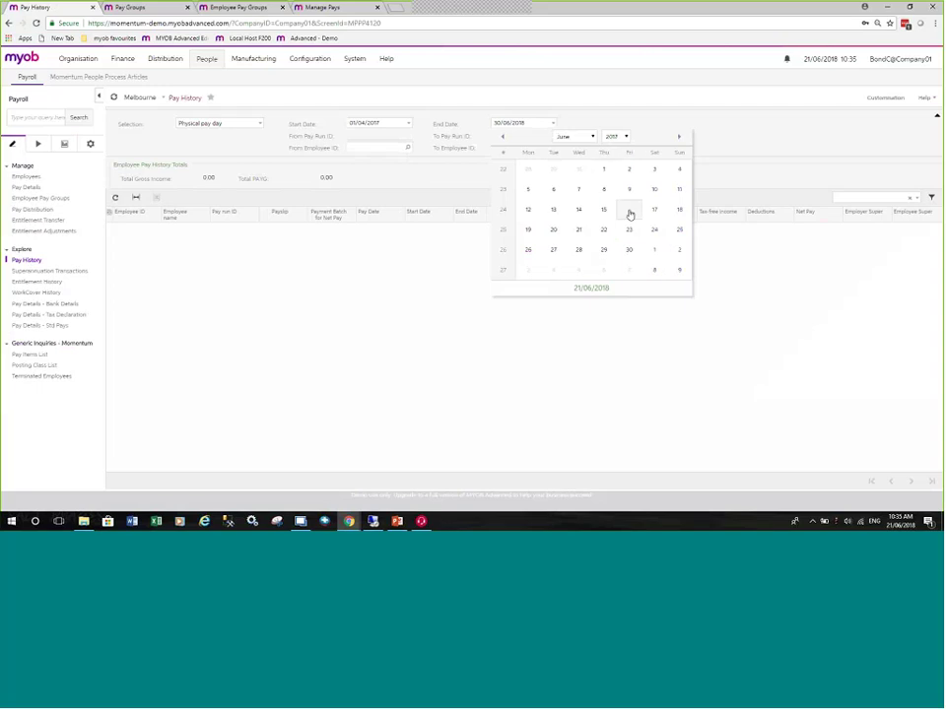
pyautogui.click(634, 249)
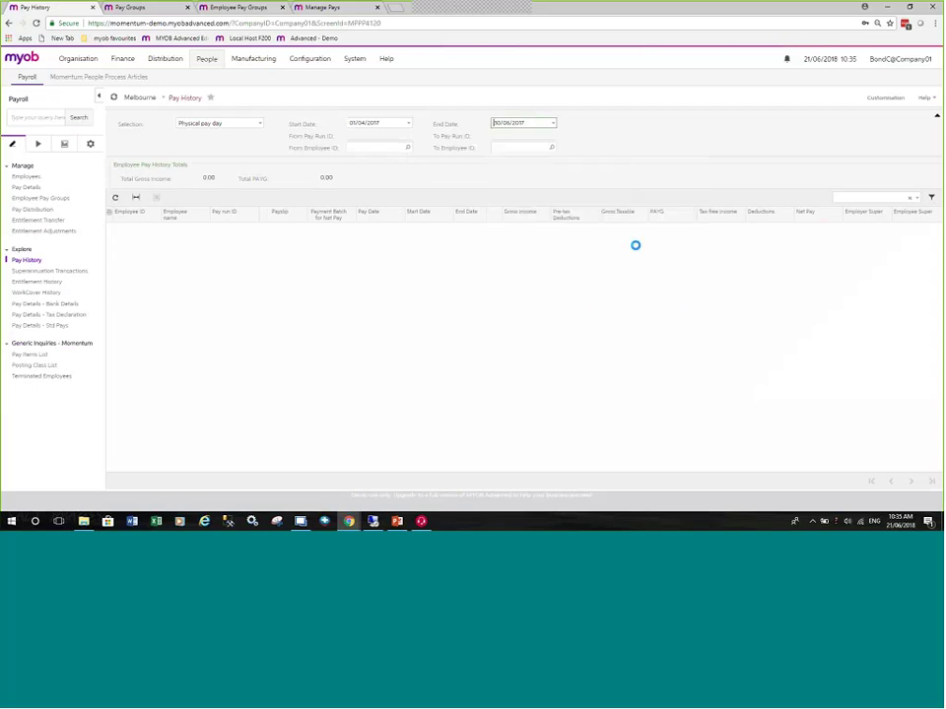
pyautogui.click(408, 123)
pyautogui.click(482, 137)
pyautogui.click(469, 179)
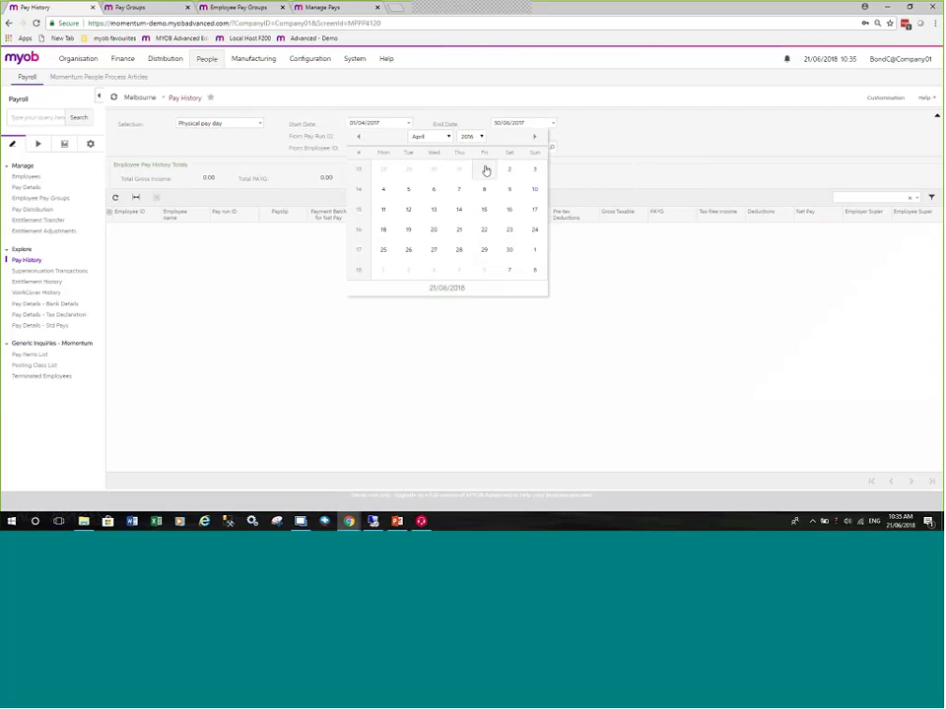
pyautogui.click(486, 170)
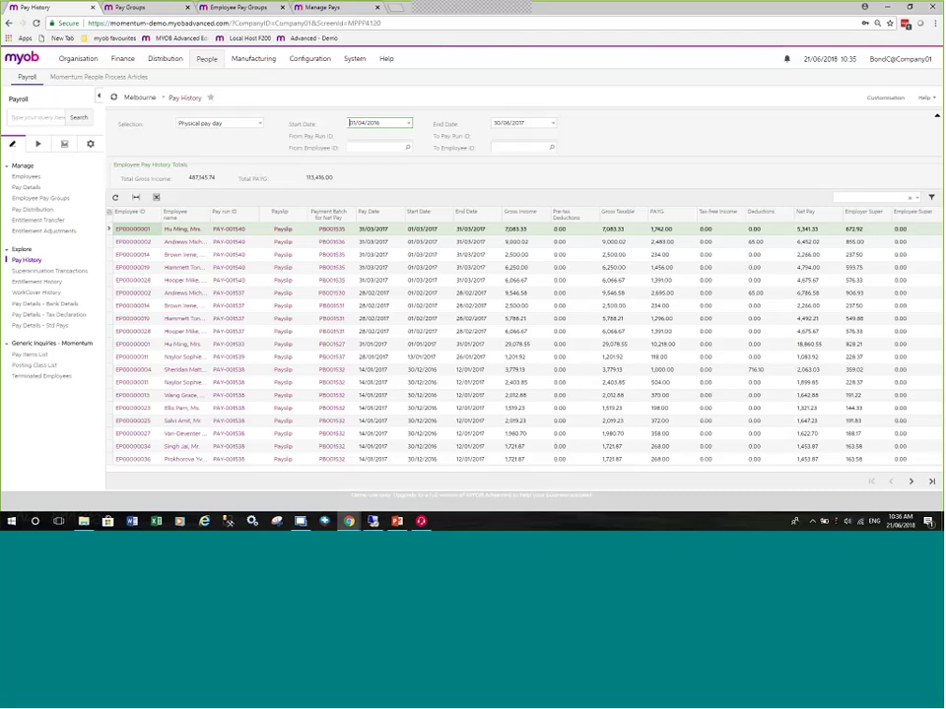
# Open the Pay GL Batch Details report and set From Physical Pay Date to 01/04/2016.
pyautogui.click(63, 146)
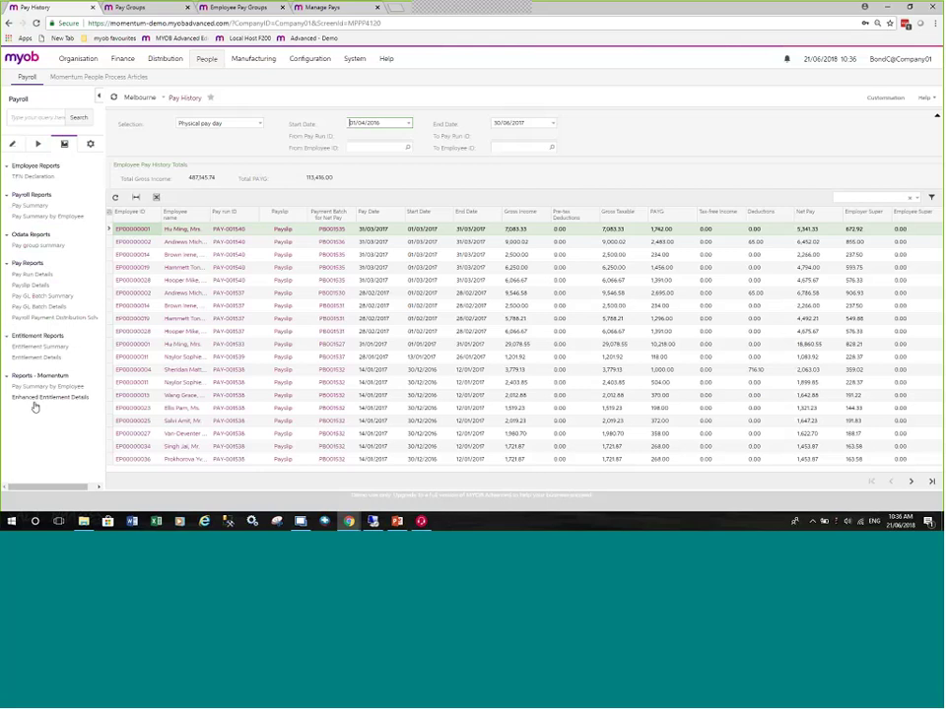
pyautogui.click(38, 309)
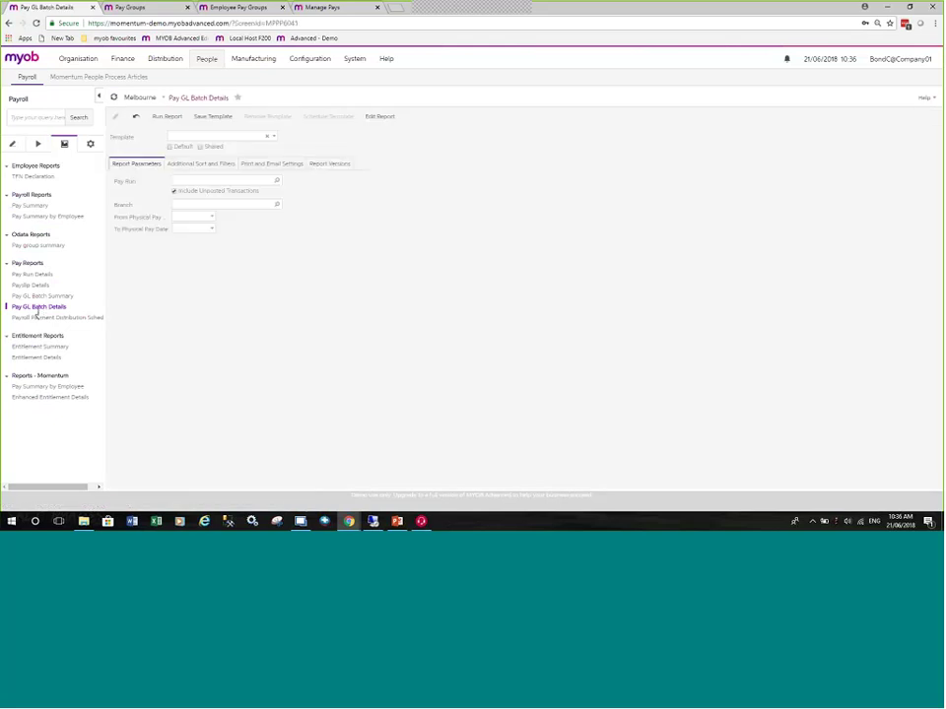
pyautogui.click(213, 220)
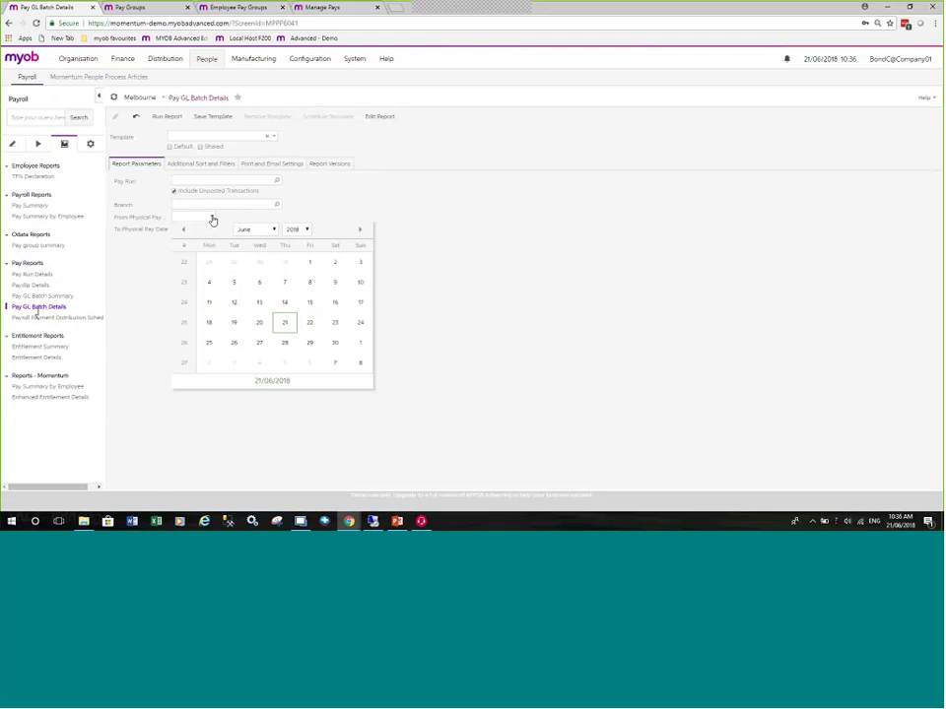
pyautogui.click(273, 229)
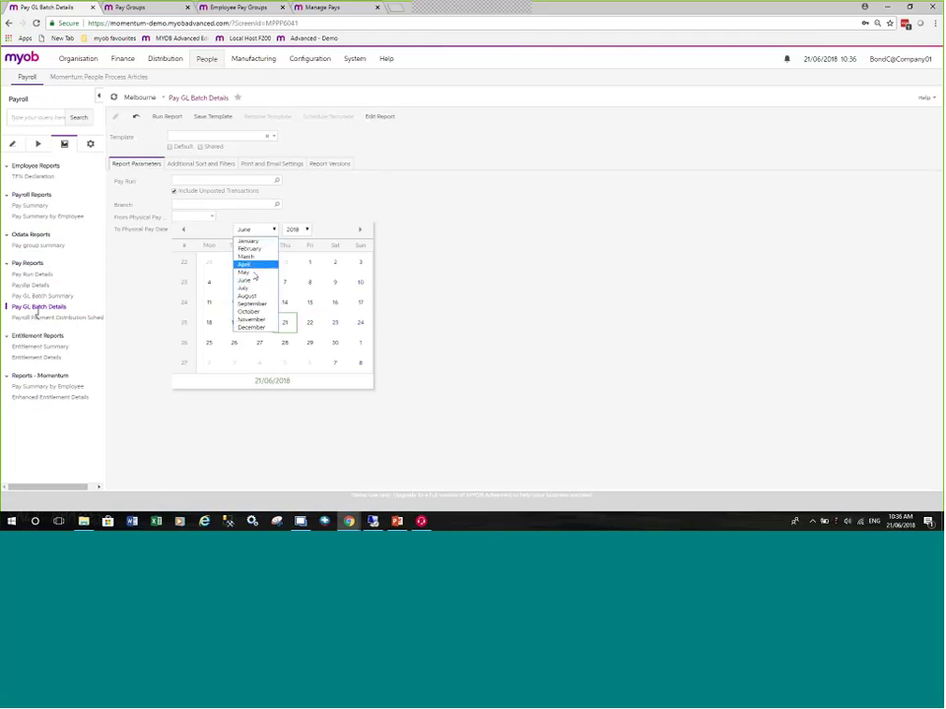
pyautogui.click(252, 273)
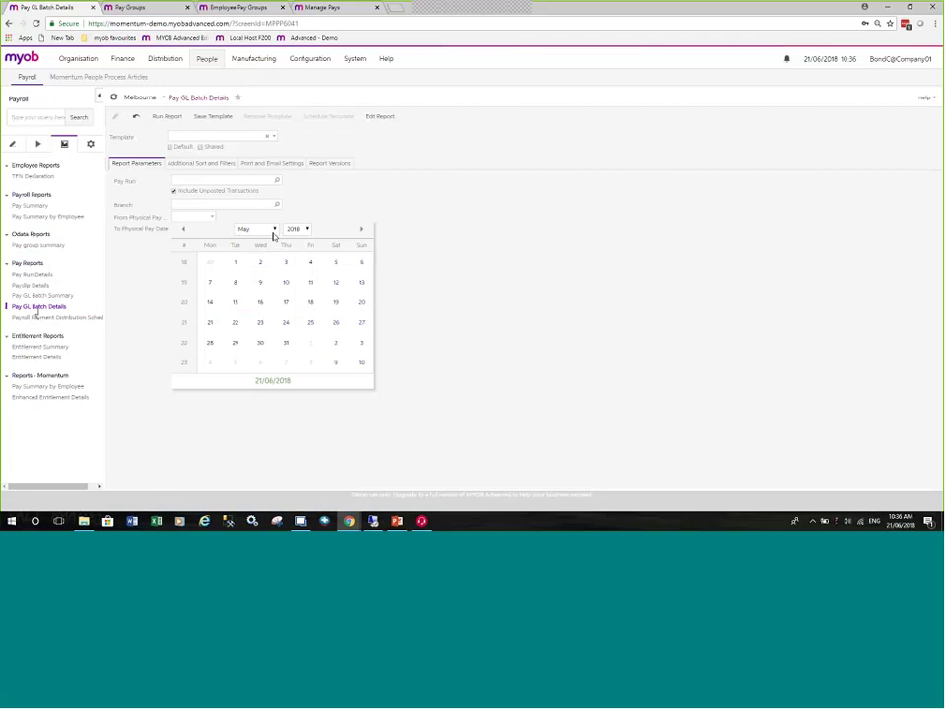
pyautogui.click(276, 231)
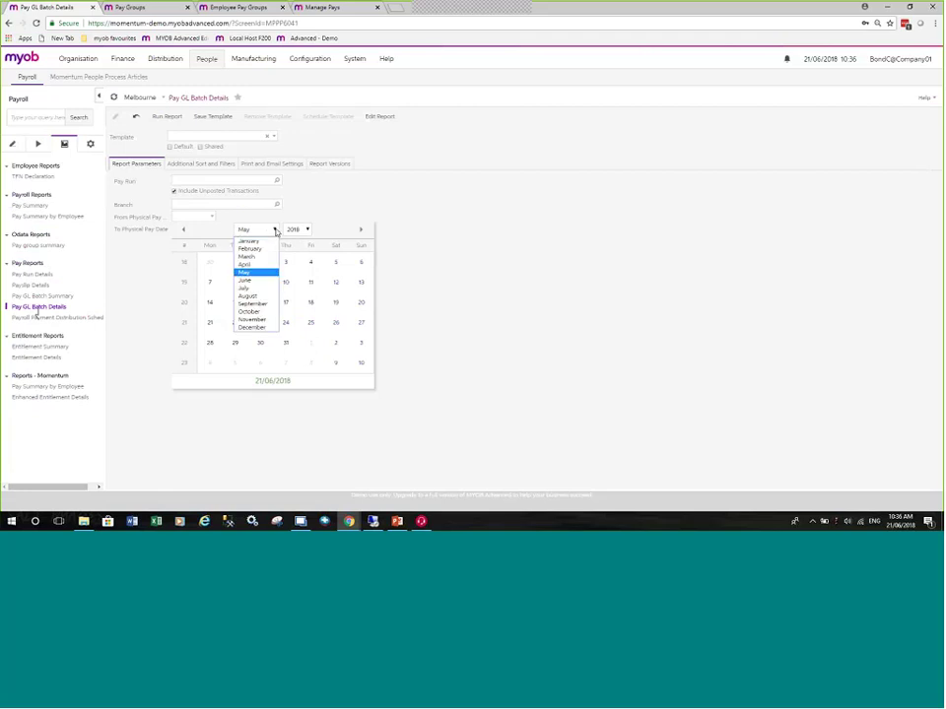
pyautogui.press('Up')
pyautogui.press('Return')
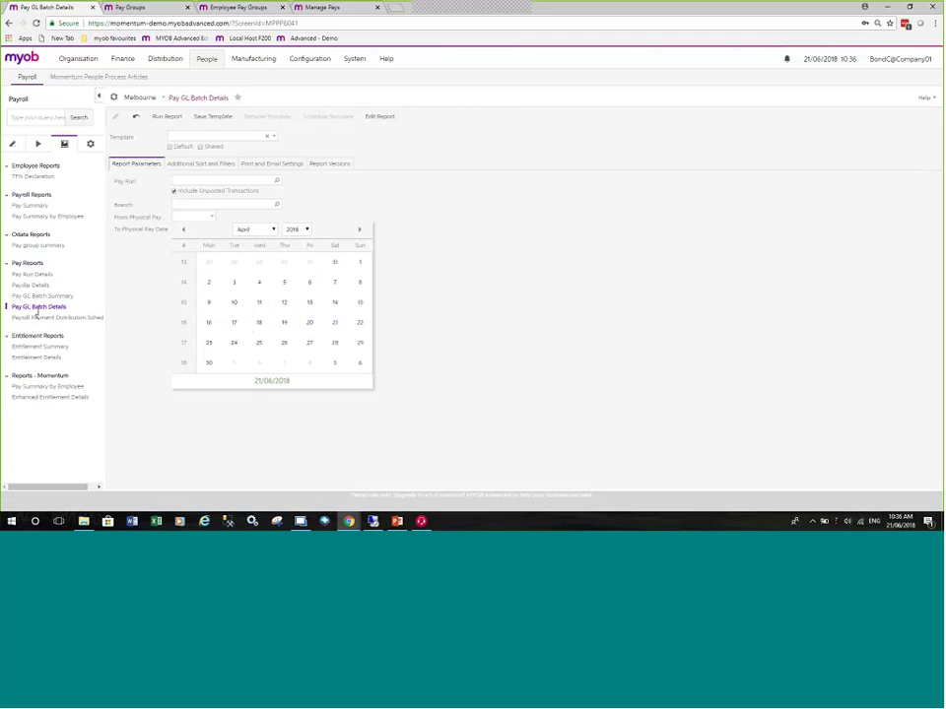
pyautogui.click(299, 229)
pyautogui.click(295, 272)
pyautogui.click(304, 229)
pyautogui.click(301, 272)
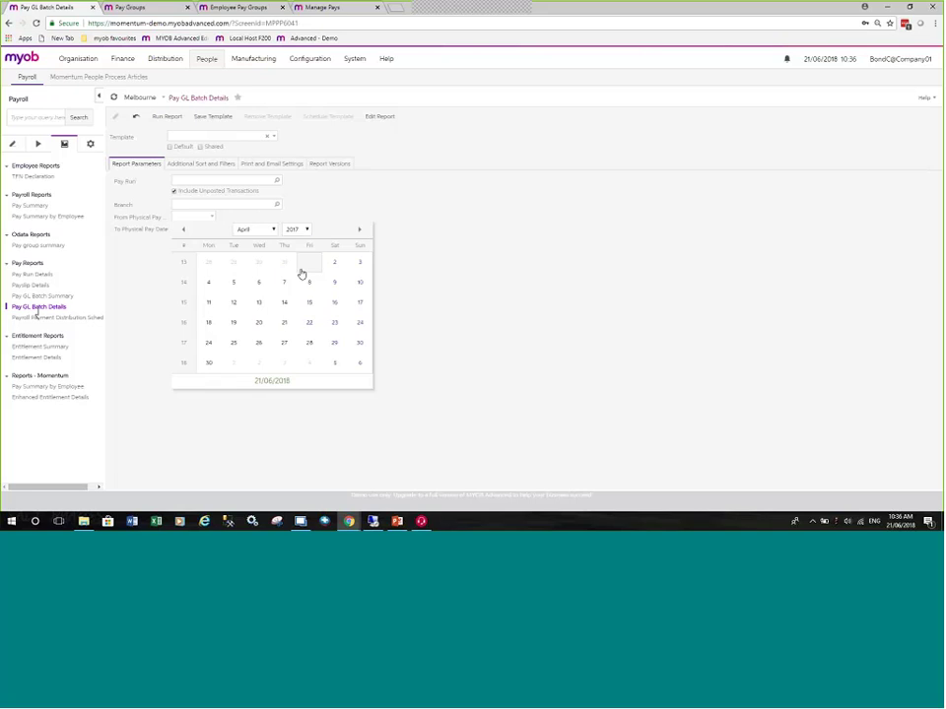
pyautogui.click(309, 264)
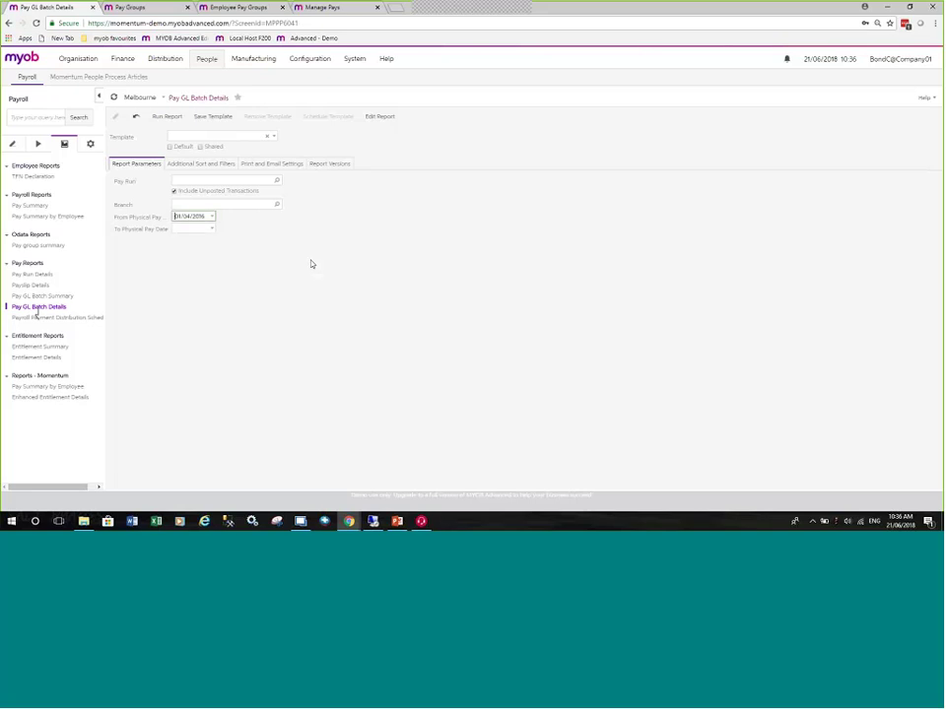
# Set To Physical Pay Date to 30/06/2017.
pyautogui.click(211, 230)
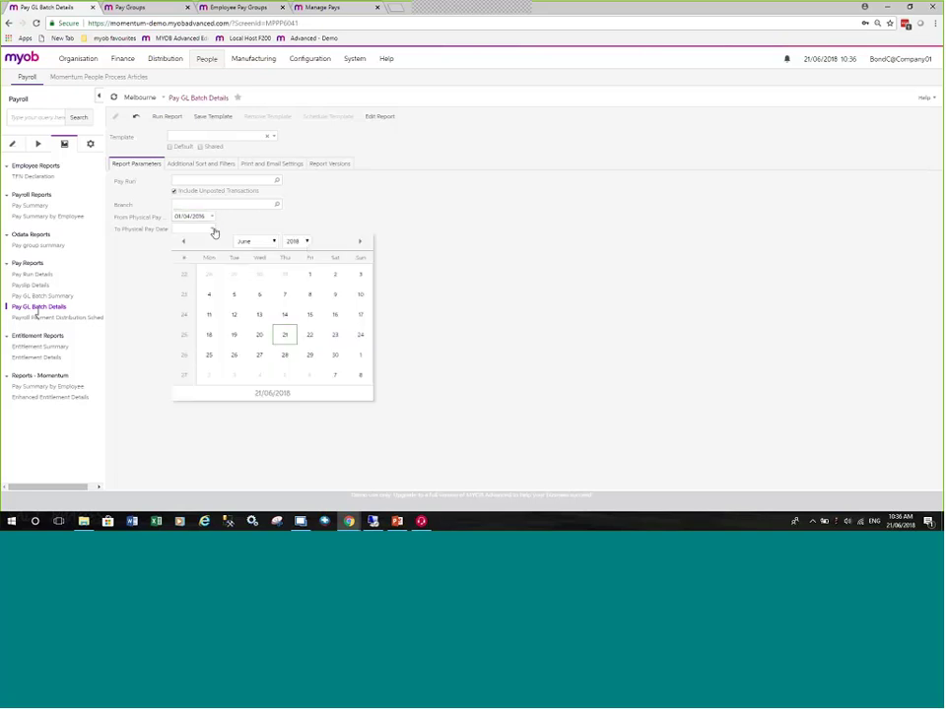
pyautogui.click(306, 243)
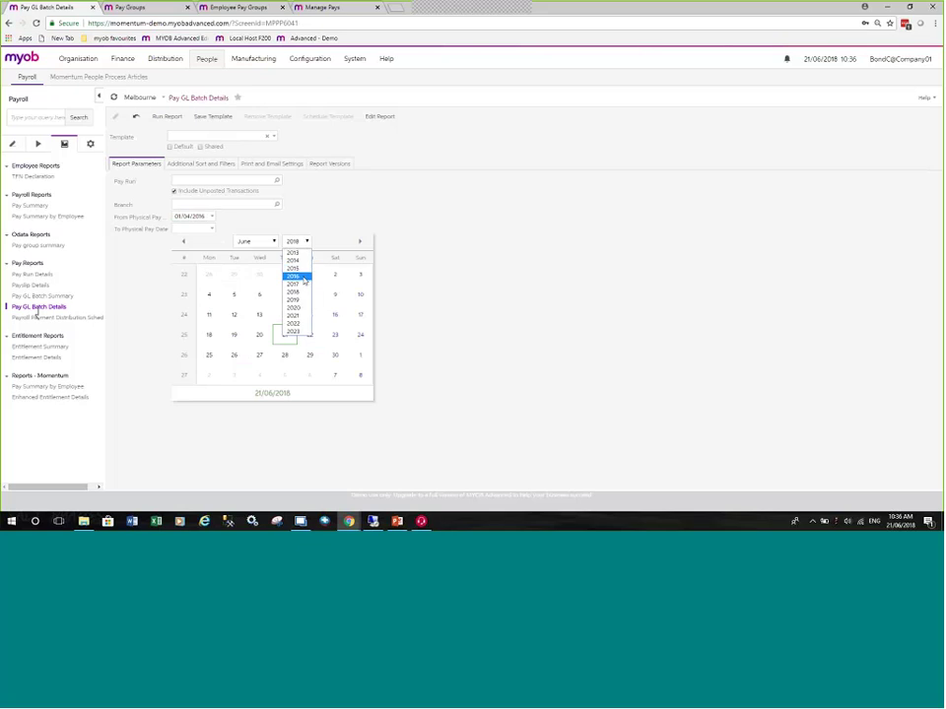
pyautogui.click(293, 284)
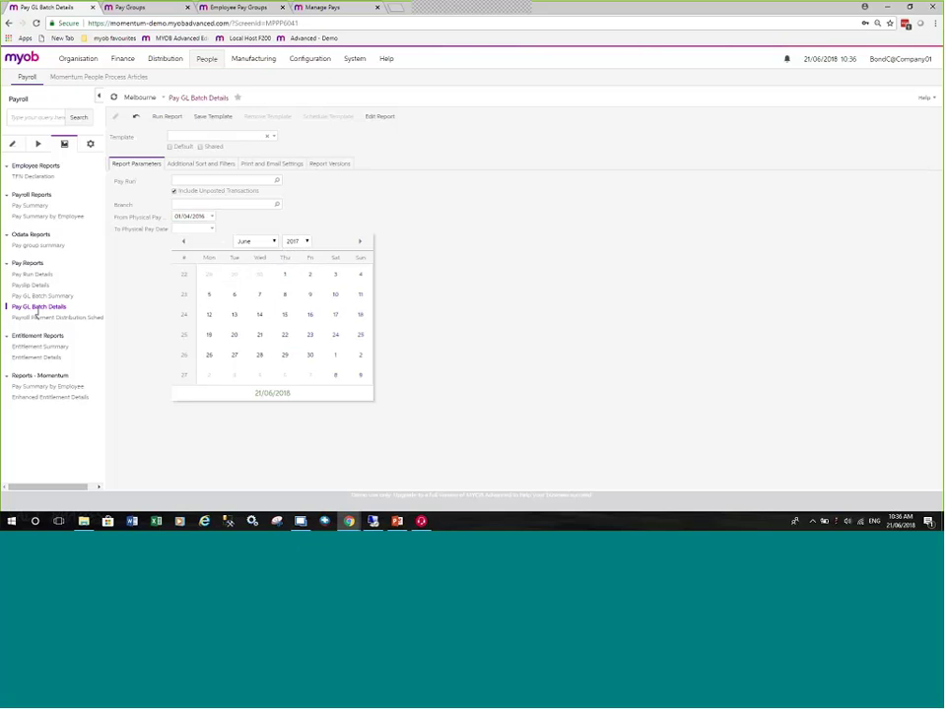
pyautogui.click(313, 356)
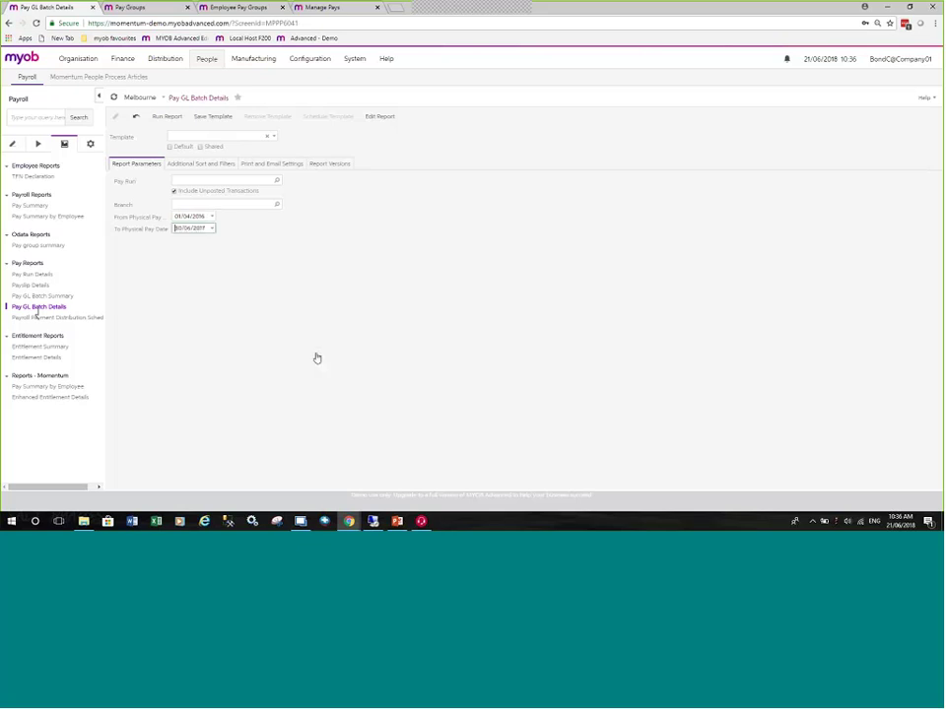
# Generate the Pay GL Details report for that range, then bring the PowerPoint slide show into view.
pyautogui.click(168, 118)
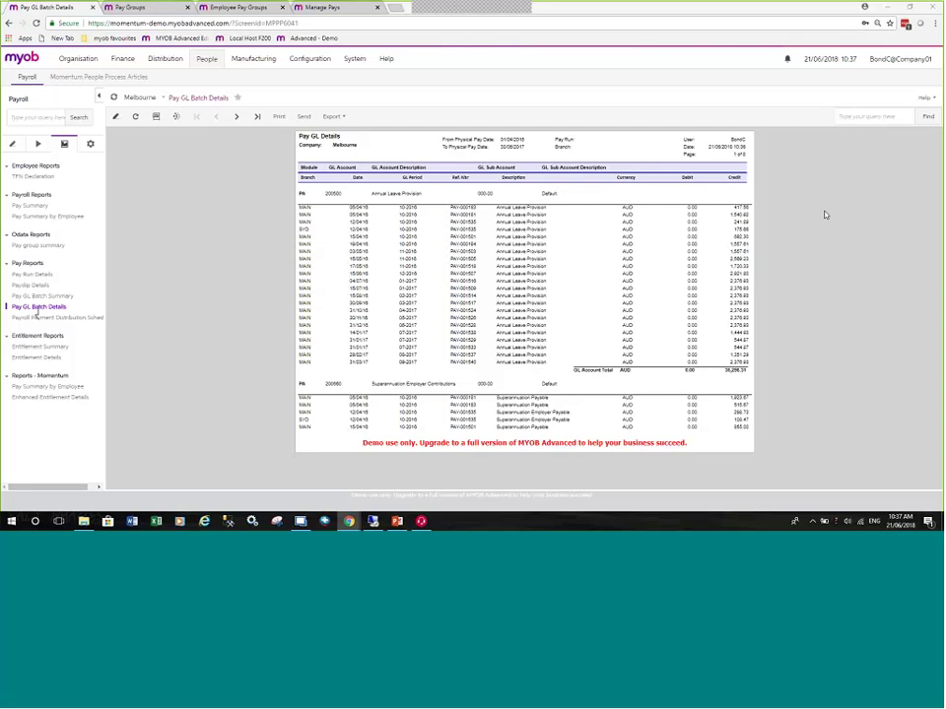
pyautogui.press('super+shift+q')
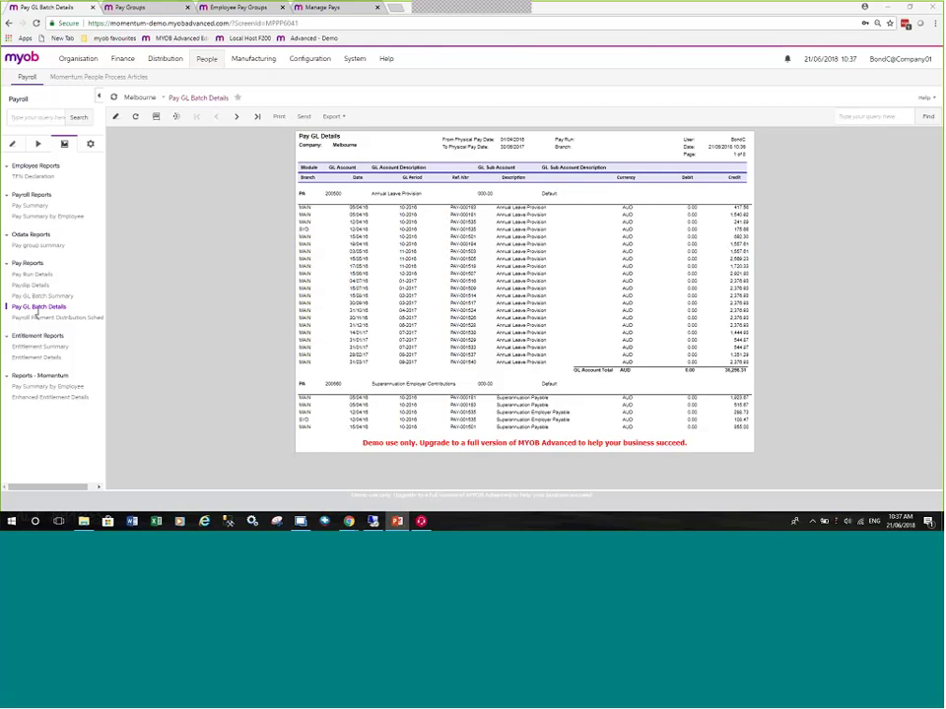
pyautogui.moveTo(670, 59); pyautogui.dragTo(601, 8)
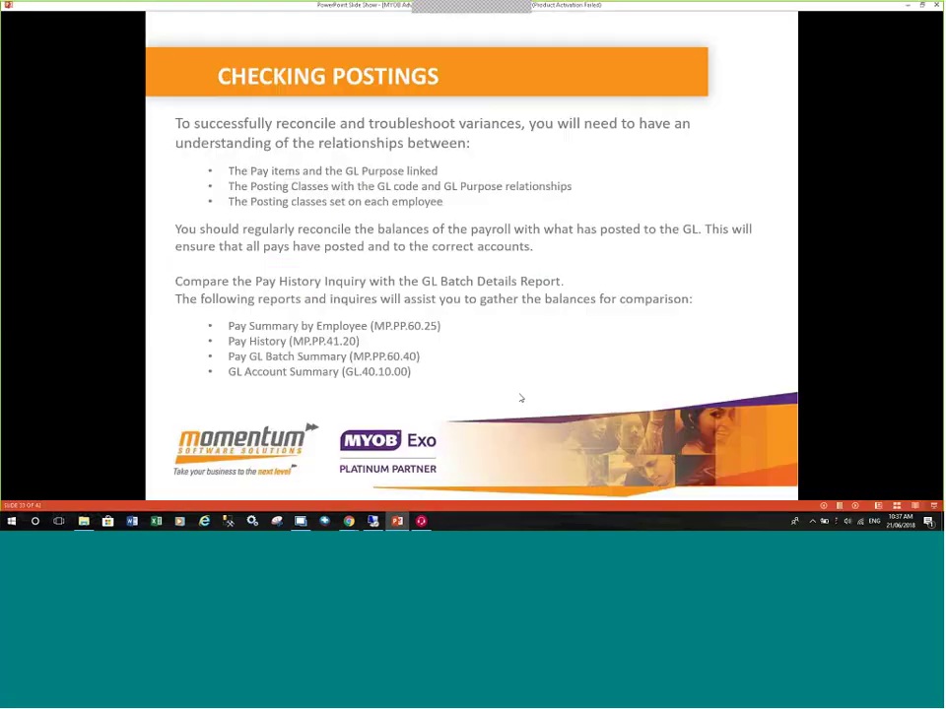
# Advance the slide show to the 'Leave Entitlements & Reconciling Provisions' slide.
pyautogui.click(638, 338)
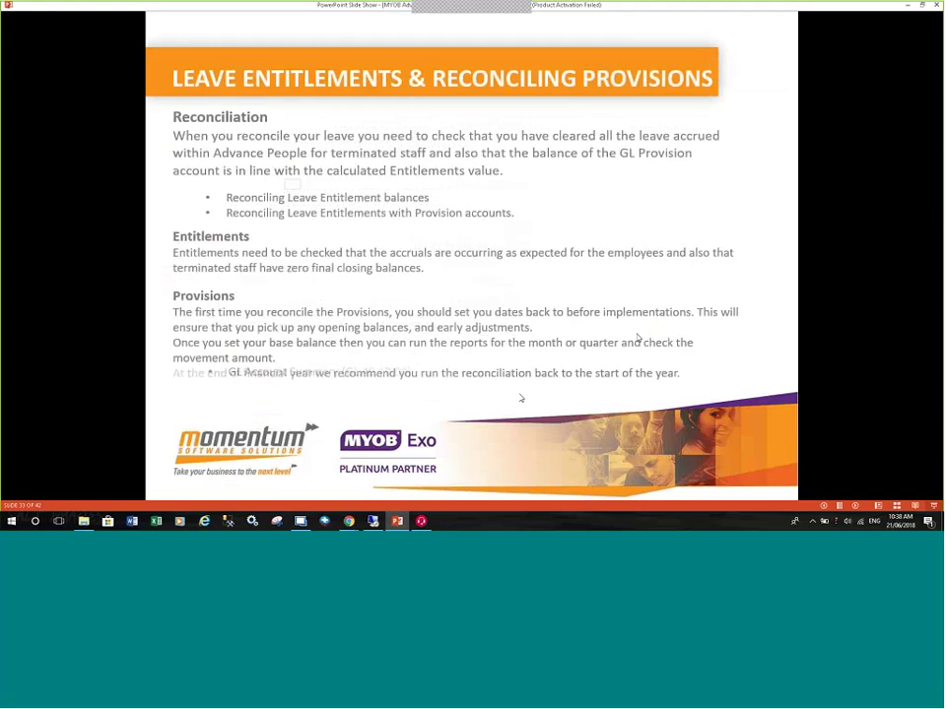
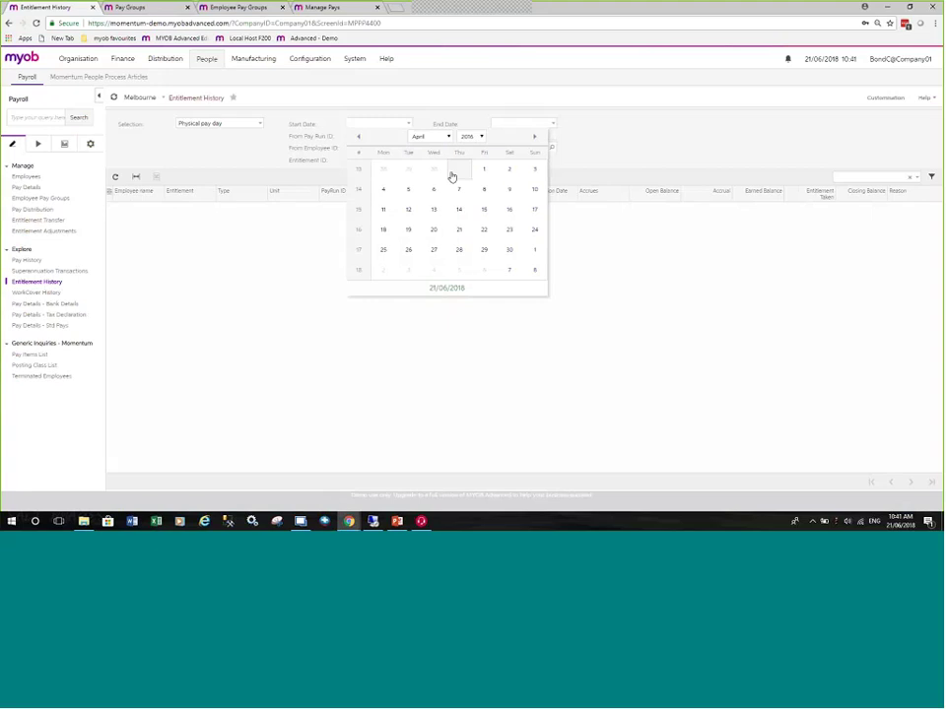
# Set the entitlement history Start Date to 01/04/2016 and End Date to 30/06/2017.
pyautogui.click(483, 171)
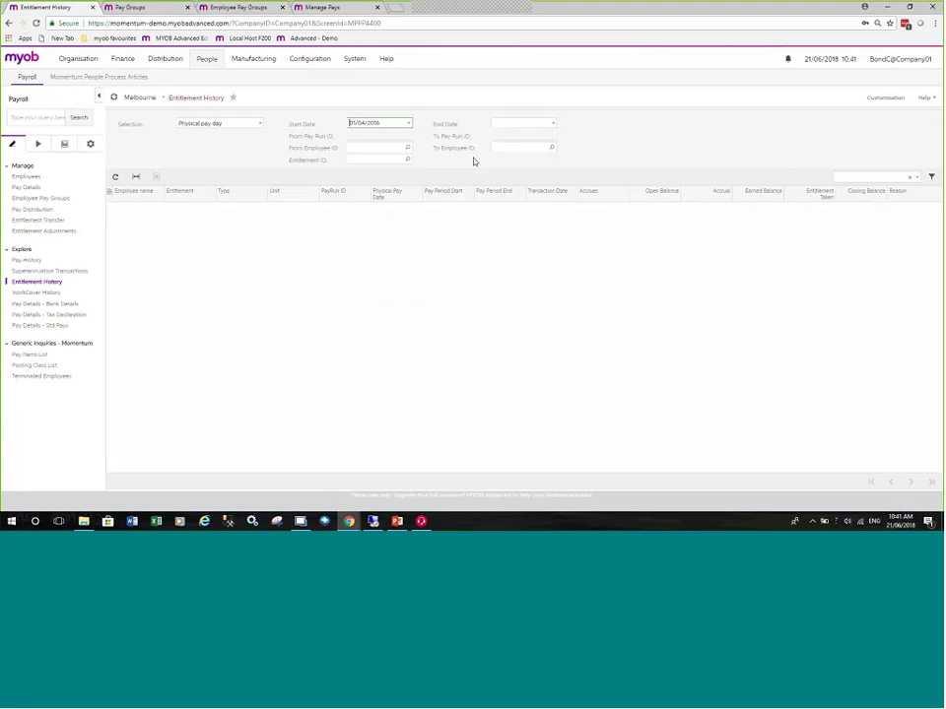
pyautogui.click(553, 124)
pyautogui.click(624, 137)
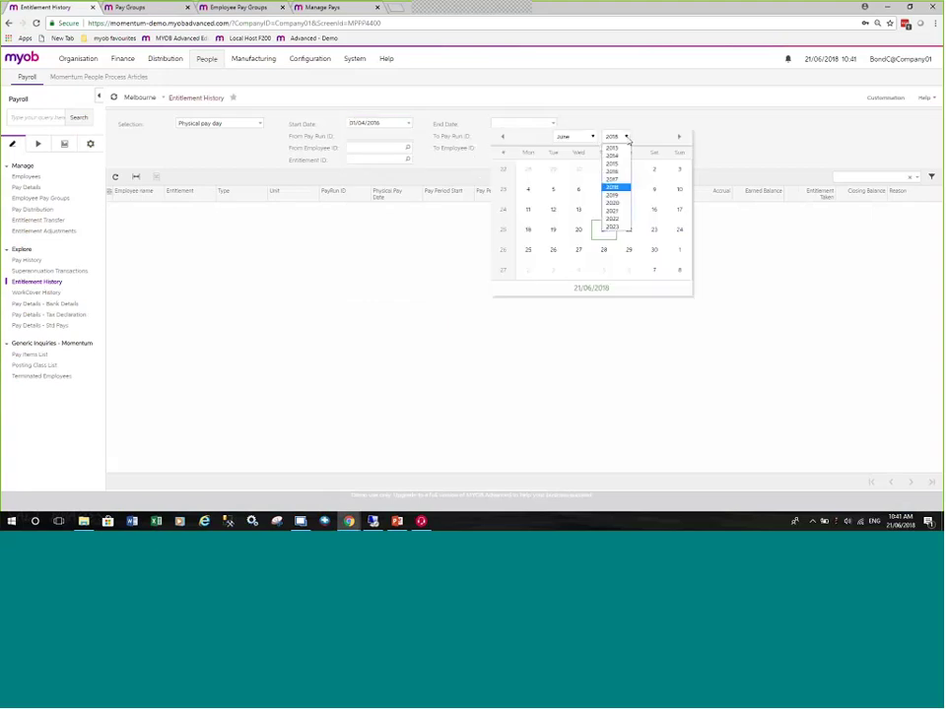
pyautogui.click(622, 181)
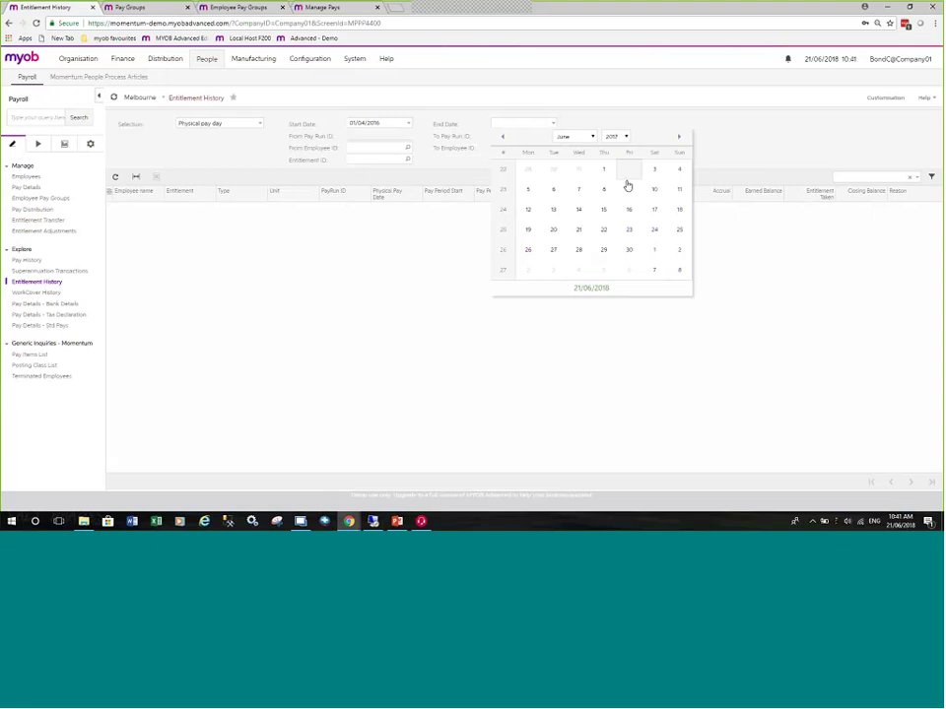
pyautogui.click(628, 249)
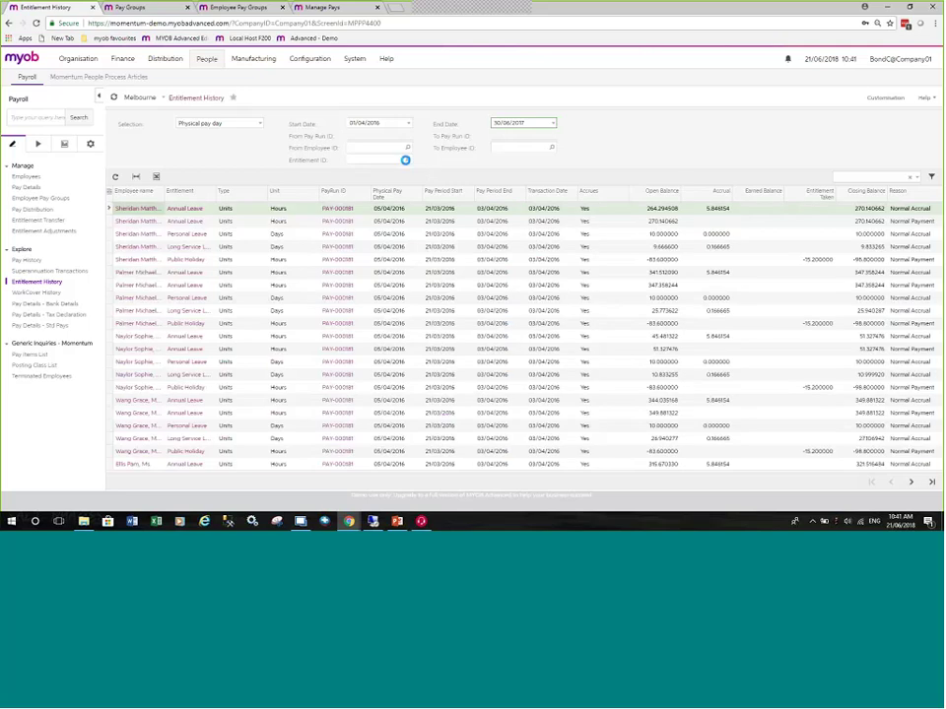
# Filter the entitlement history to the ANNUAL entitlement ID.
pyautogui.click(405, 160)
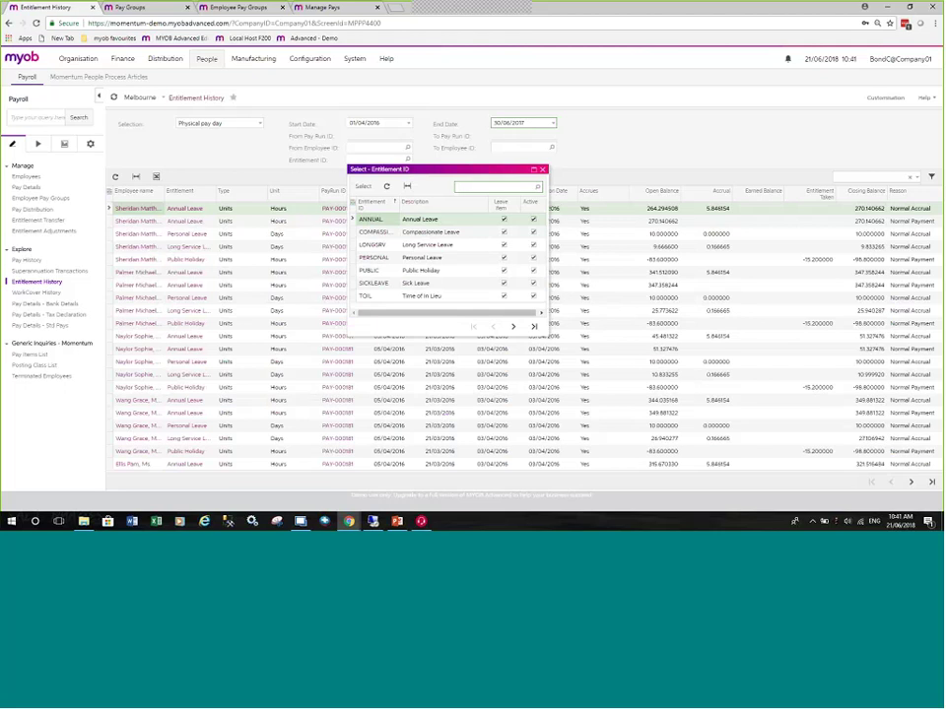
pyautogui.doubleClick(379, 219)
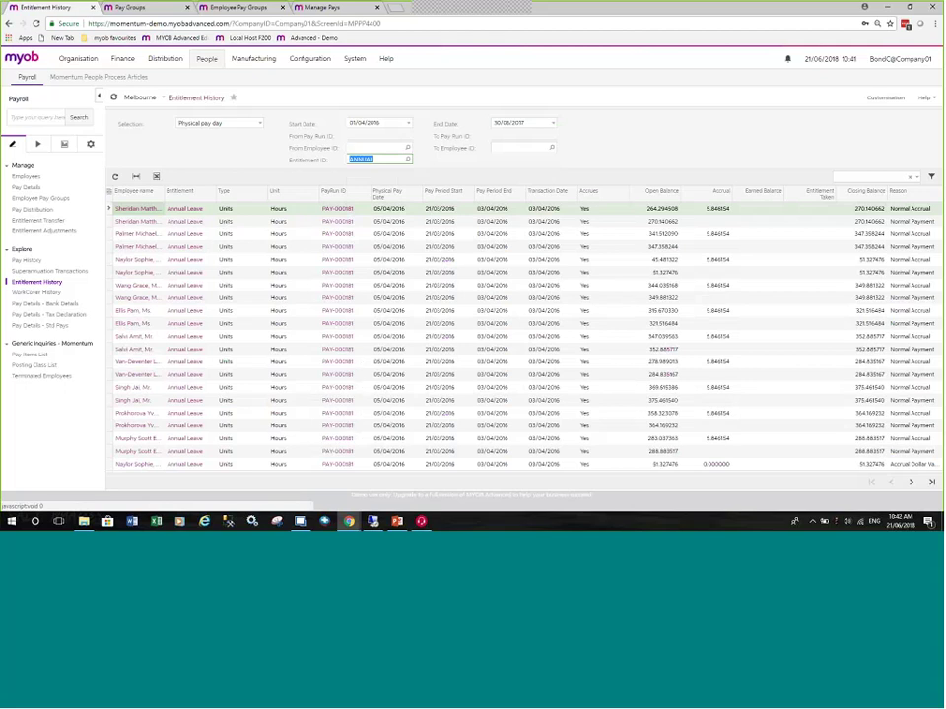
# Refresh the ANNUAL-filtered grid and move to the next page of records.
pyautogui.press('Return')
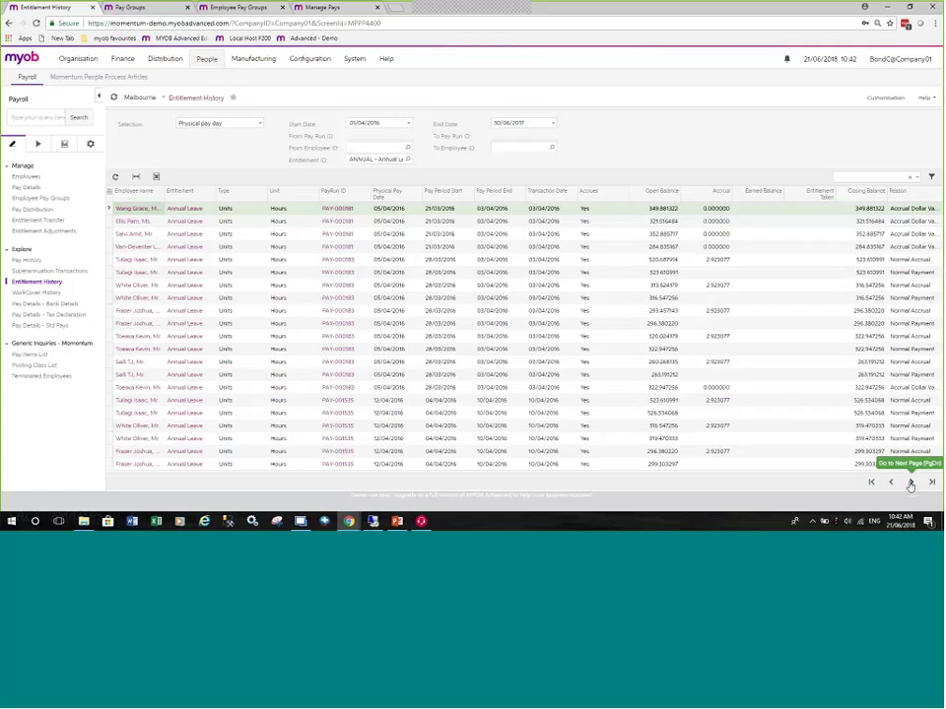
pyautogui.click(911, 482)
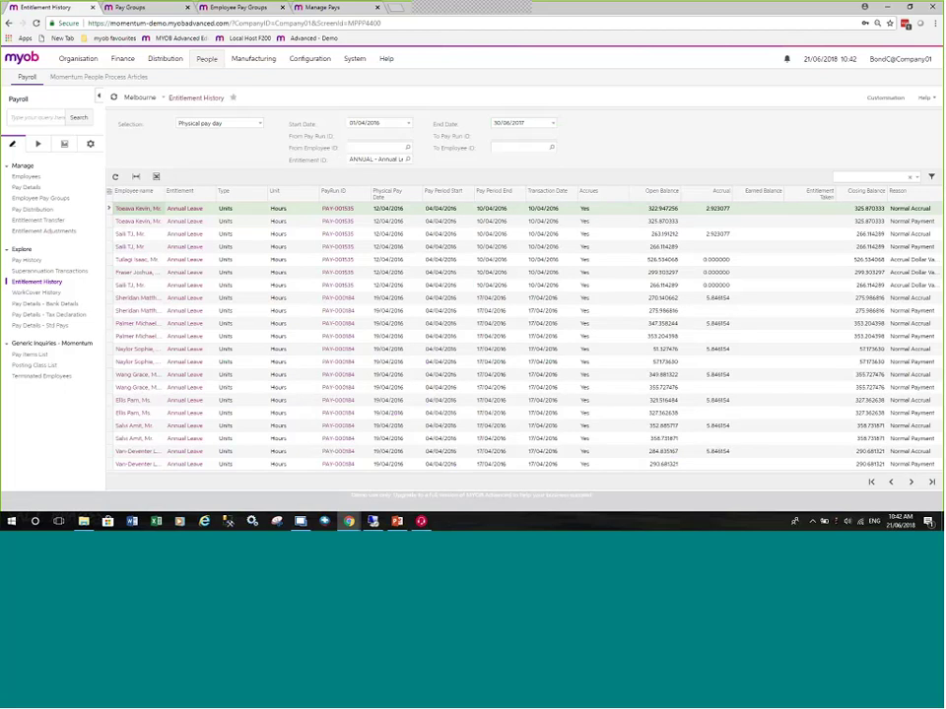
# Sort the annual leave history by PayRun ID ascending, then show the payroll reports list.
pyautogui.click(364, 190)
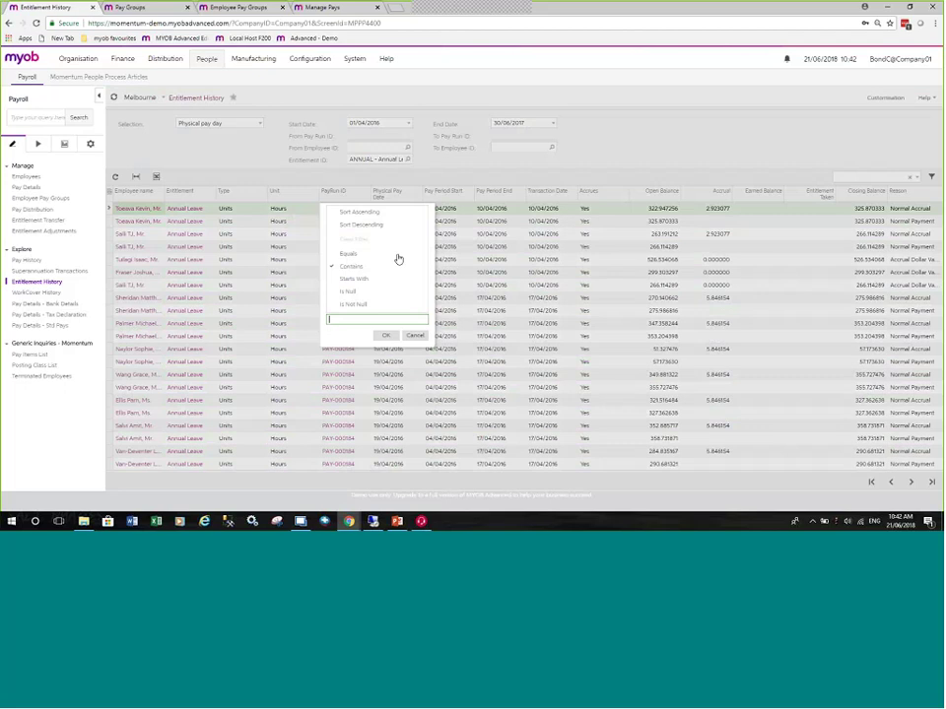
pyautogui.click(370, 210)
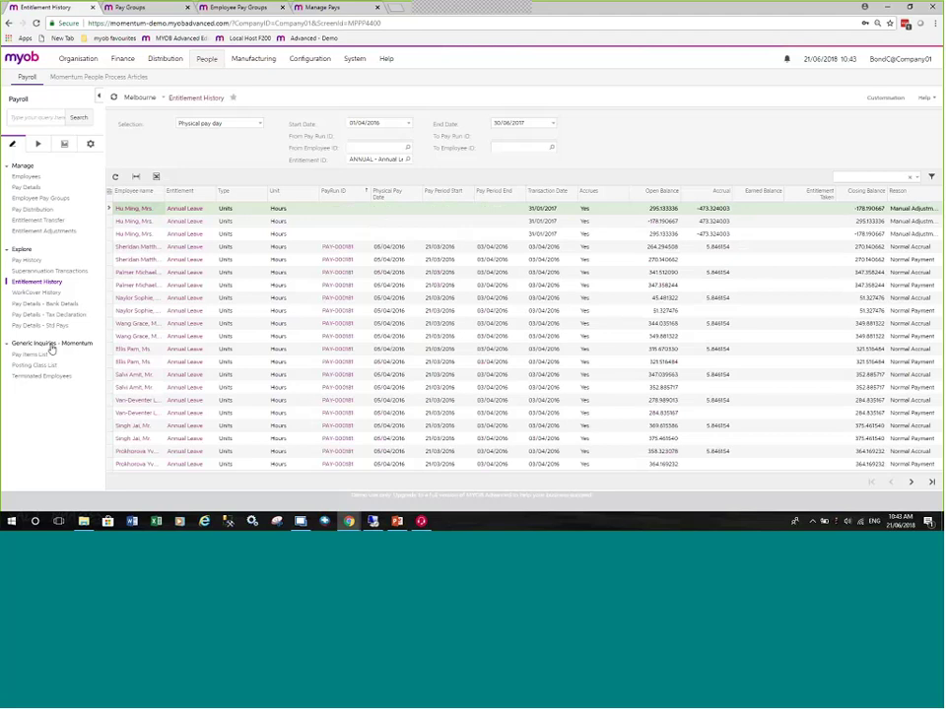
pyautogui.click(65, 146)
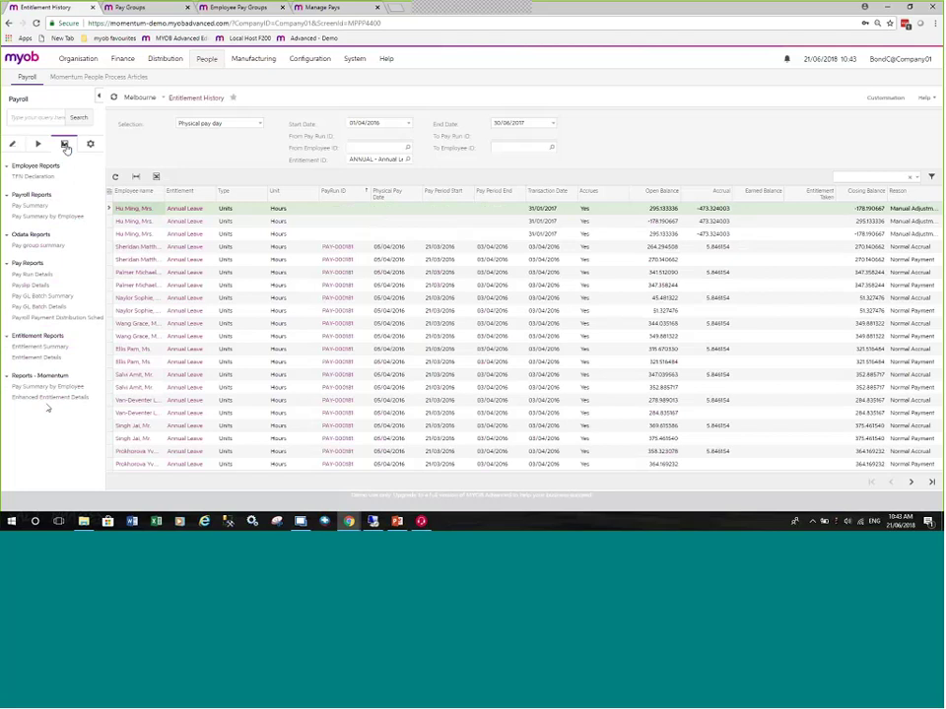
# Open the Enhanced Entitlement Details report and set Pay Date From to 01/06/2016.
pyautogui.click(49, 397)
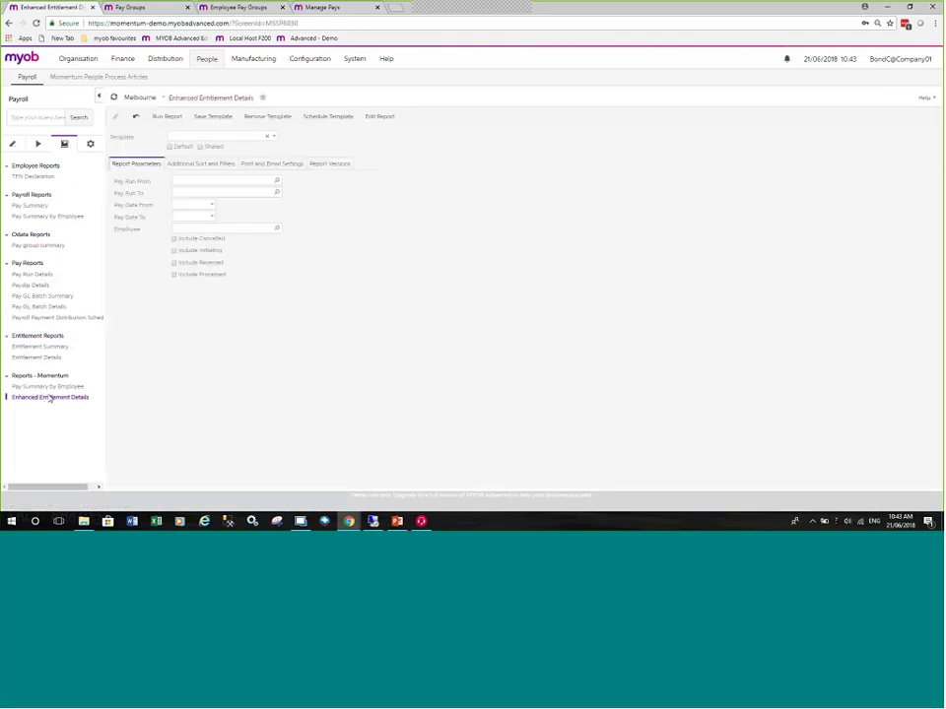
pyautogui.click(212, 206)
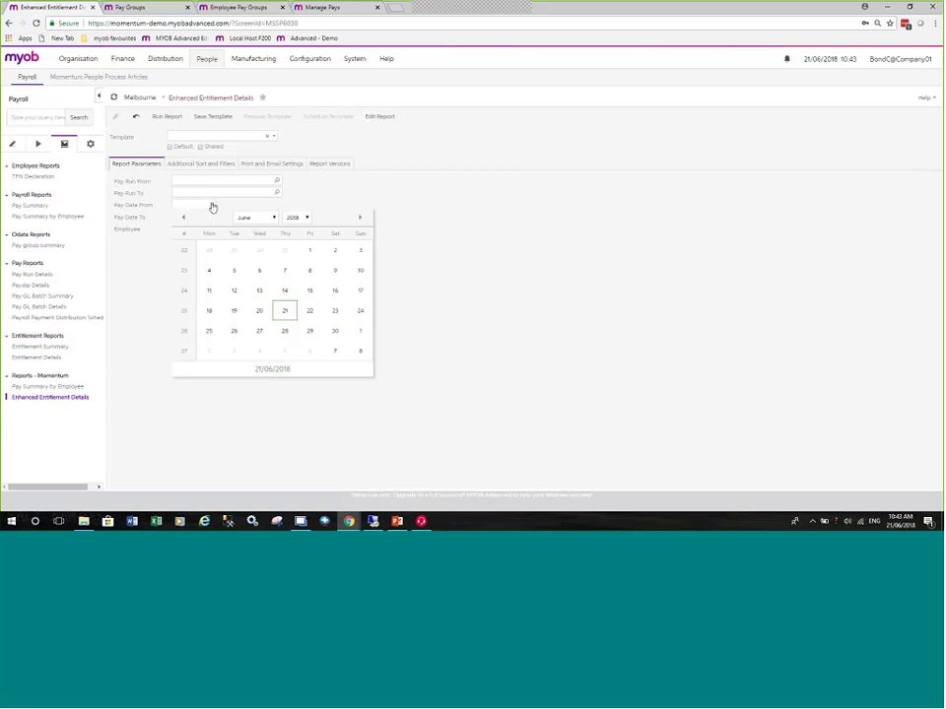
pyautogui.click(306, 218)
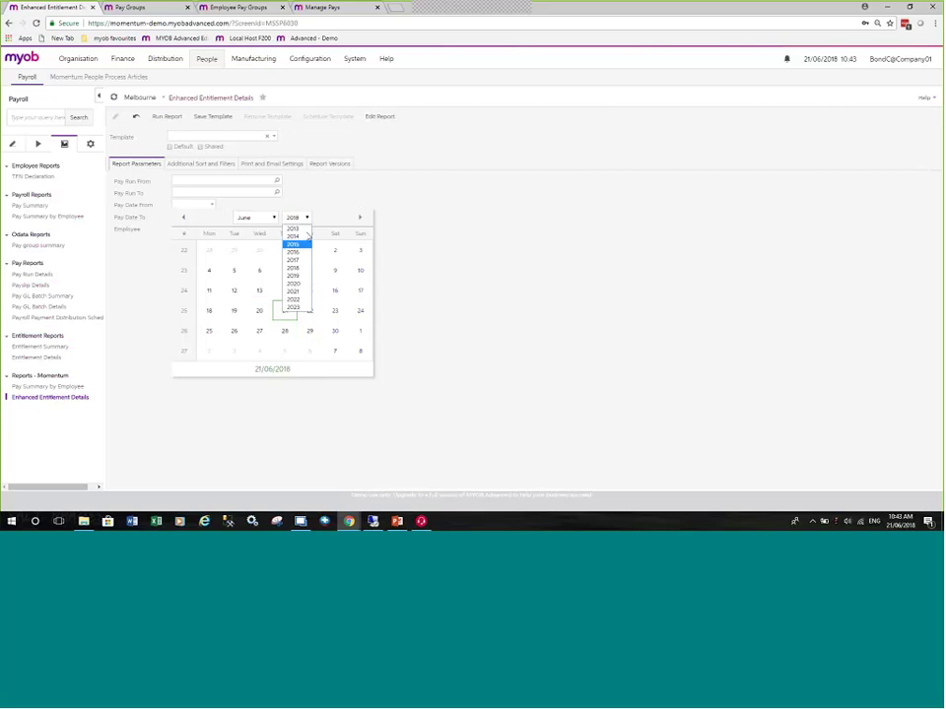
pyautogui.click(297, 254)
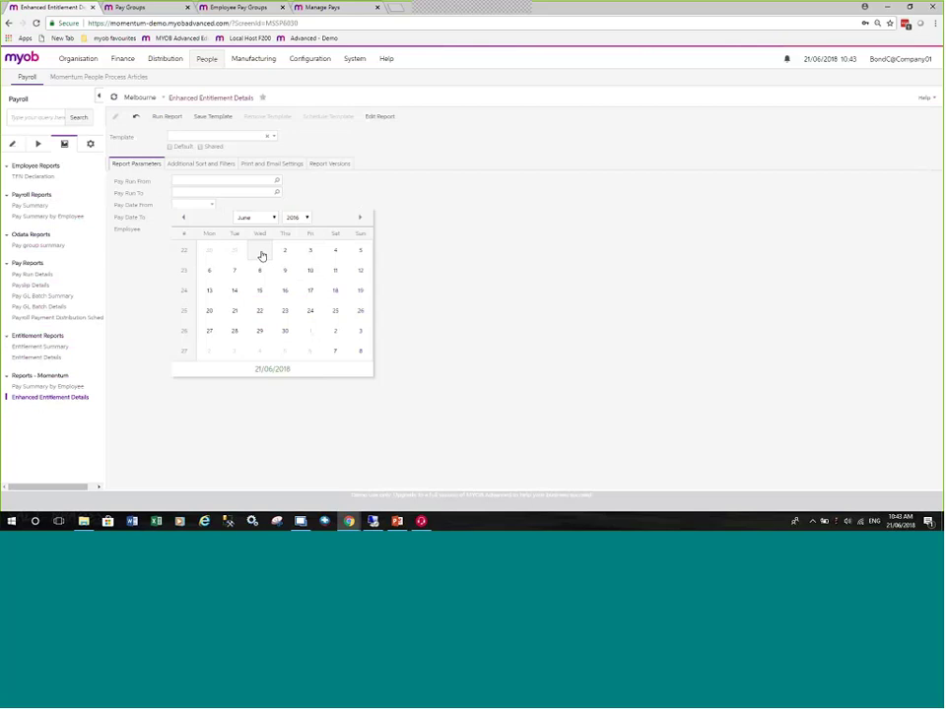
pyautogui.click(263, 252)
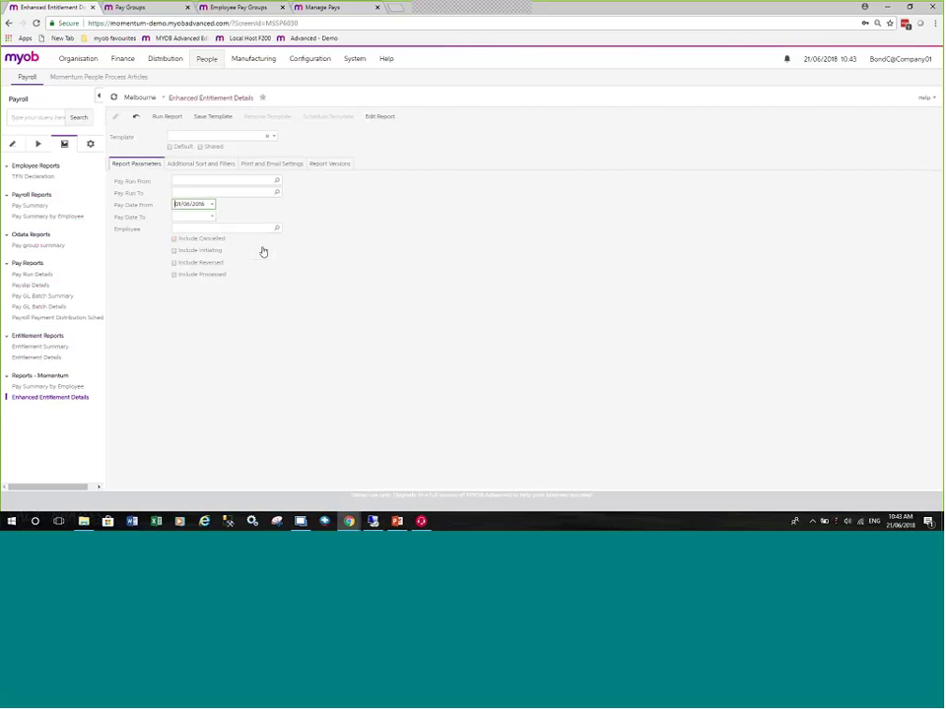
# Set the report's Pay Date To to 01/06/2017.
pyautogui.click(212, 217)
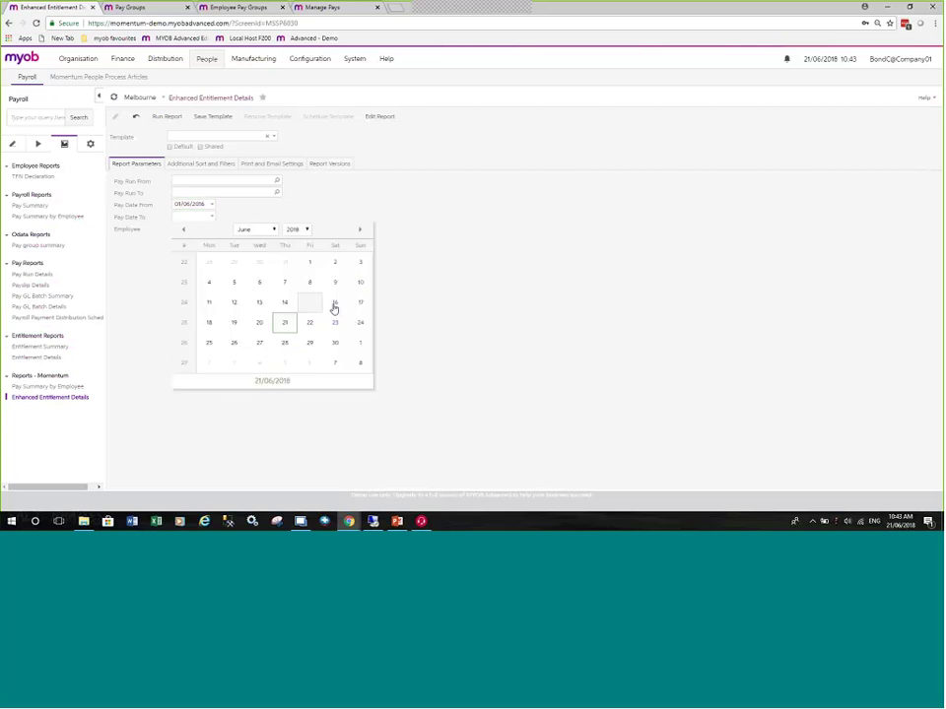
pyautogui.click(301, 230)
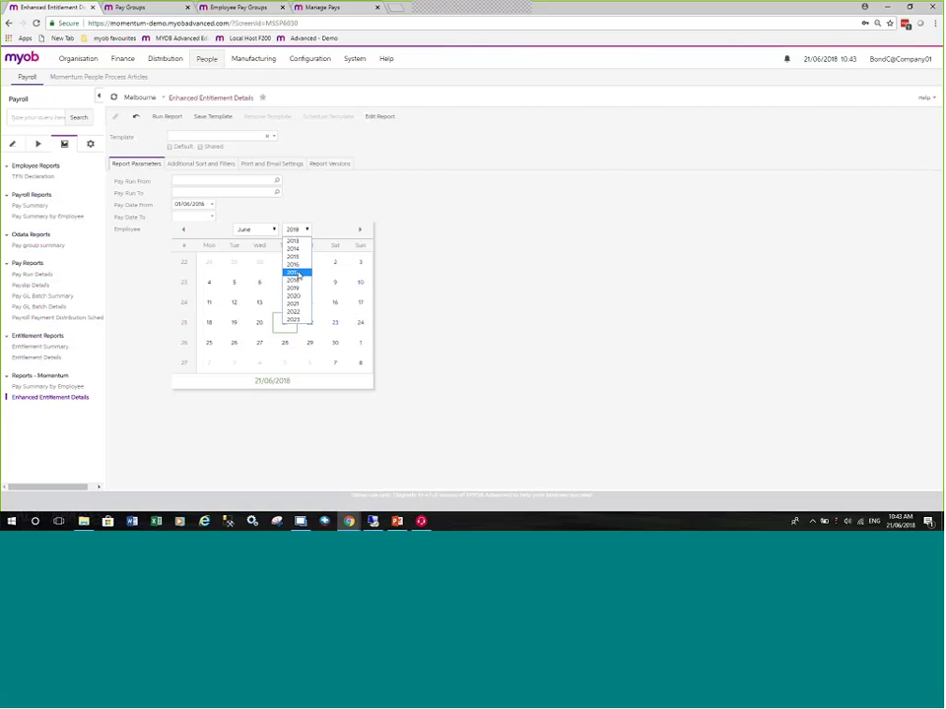
pyautogui.click(293, 272)
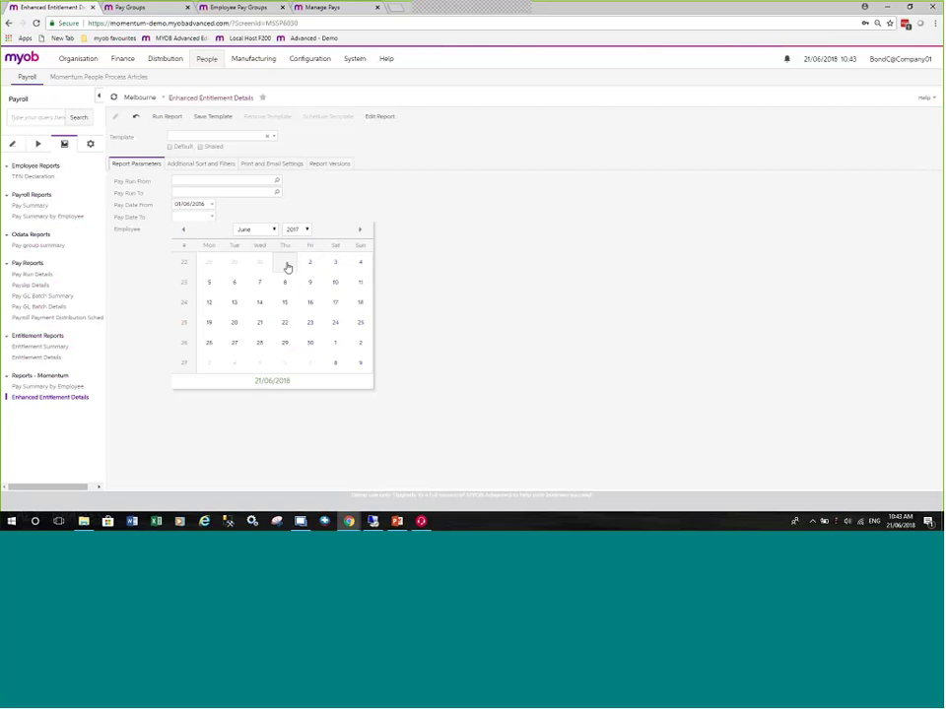
pyautogui.click(286, 263)
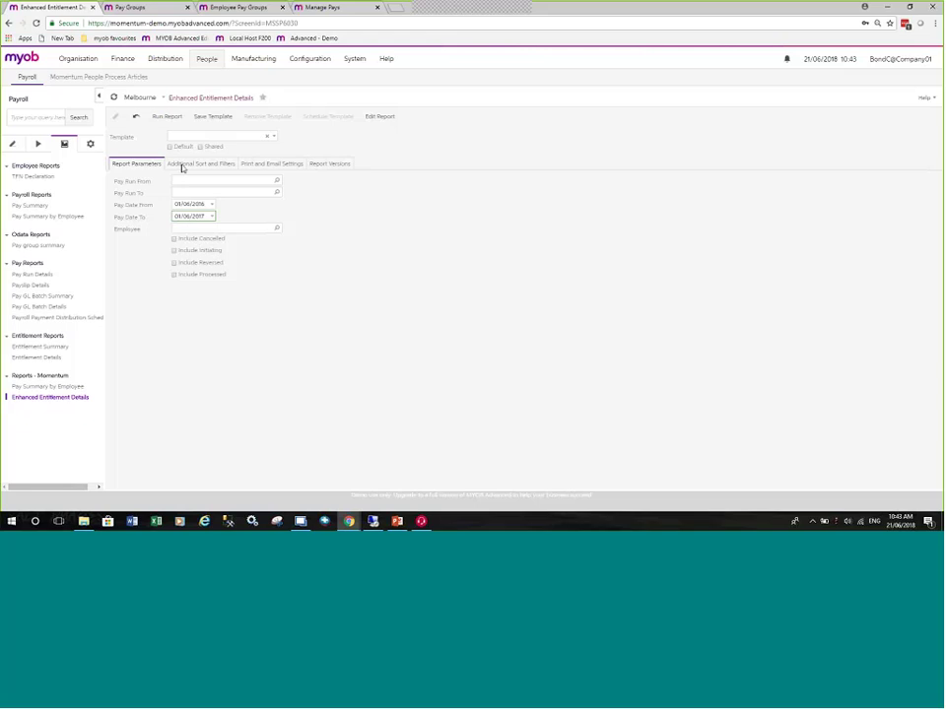
# Run the annual leave entitlement report, then restore the PowerPoint slide show to full screen.
pyautogui.click(466, 190)
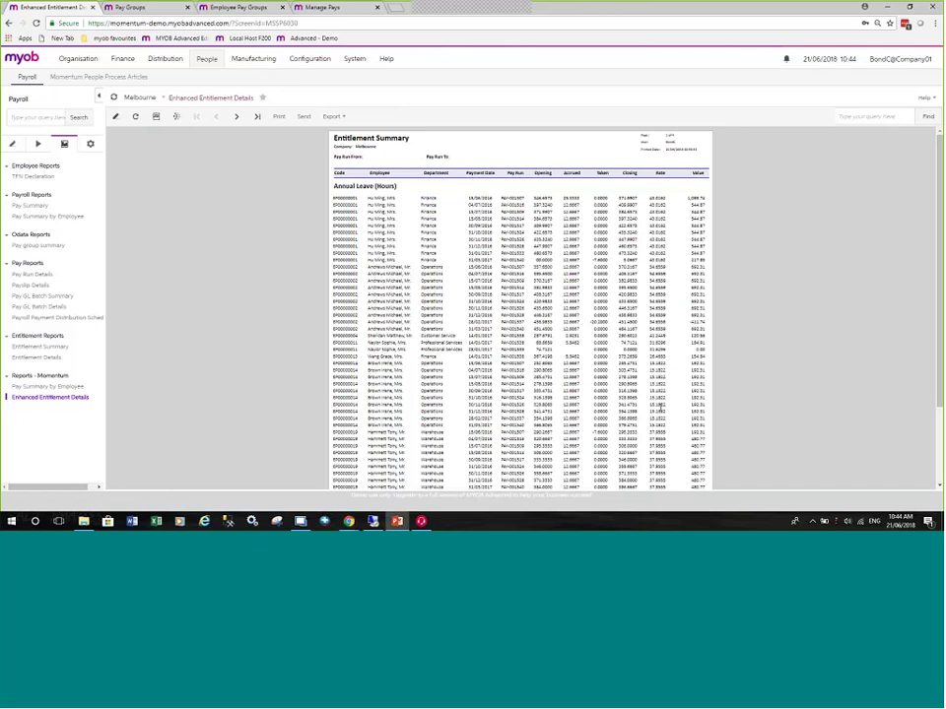
pyautogui.moveTo(945, 72); pyautogui.dragTo(582, 18)
pyautogui.doubleClick(583, 18)
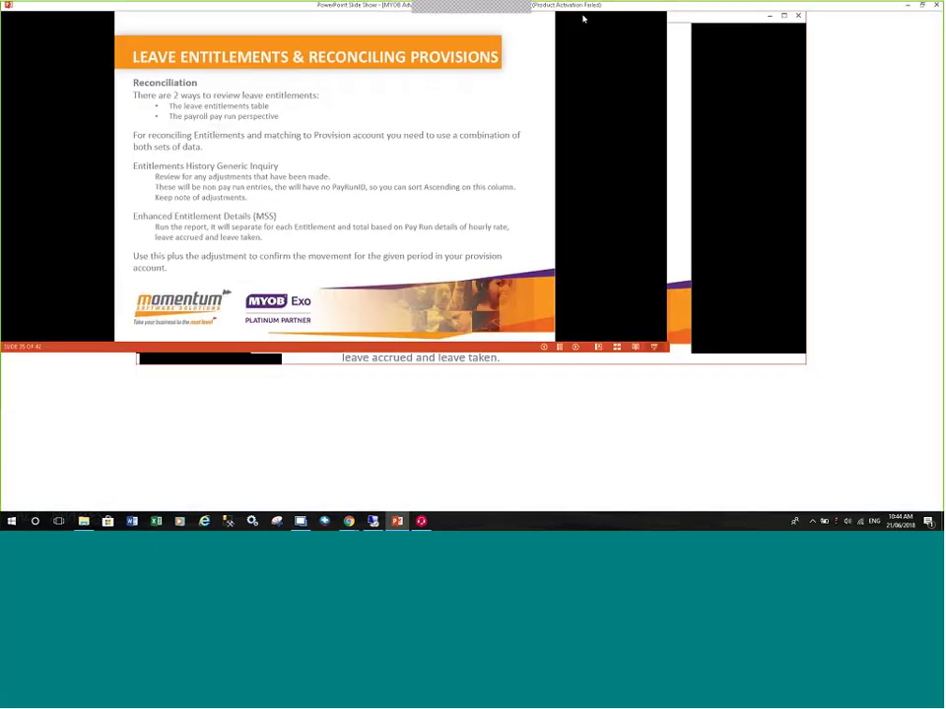